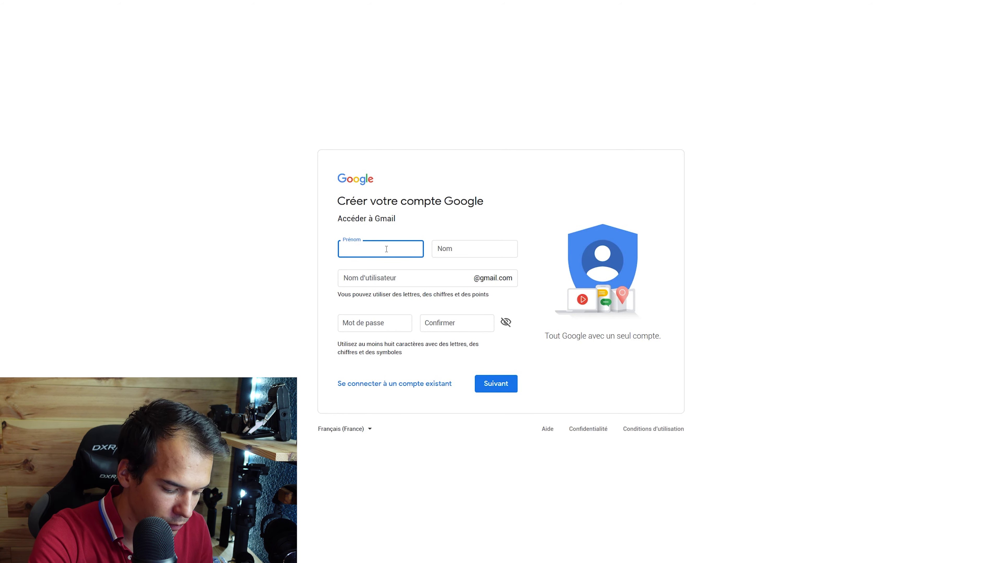
# Fill in the new Google account's first name, phone number, recovery e-mail and date of birth
pyautogui.write('v')
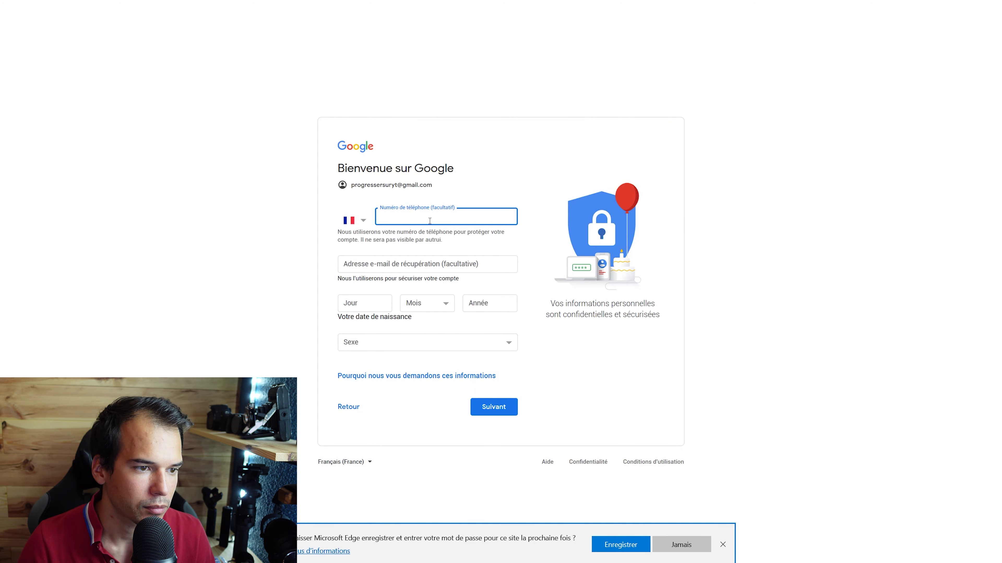
pyautogui.write('06')
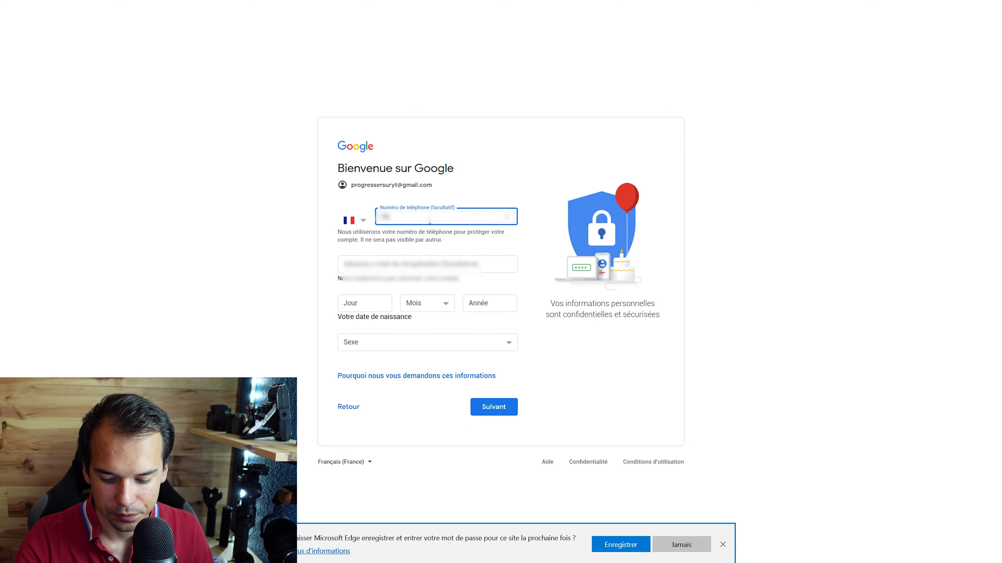
pyautogui.click(378, 265)
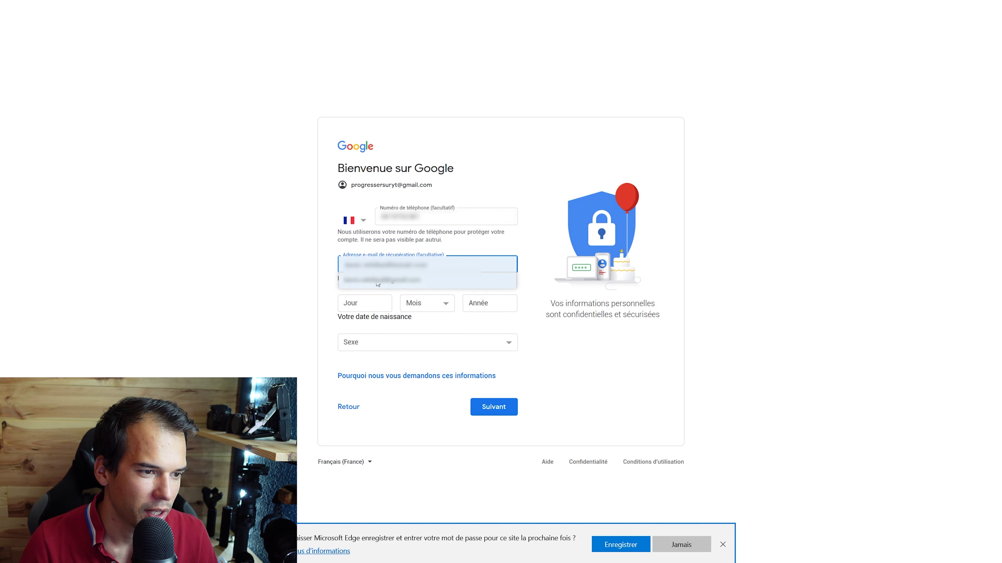
pyautogui.click(378, 281)
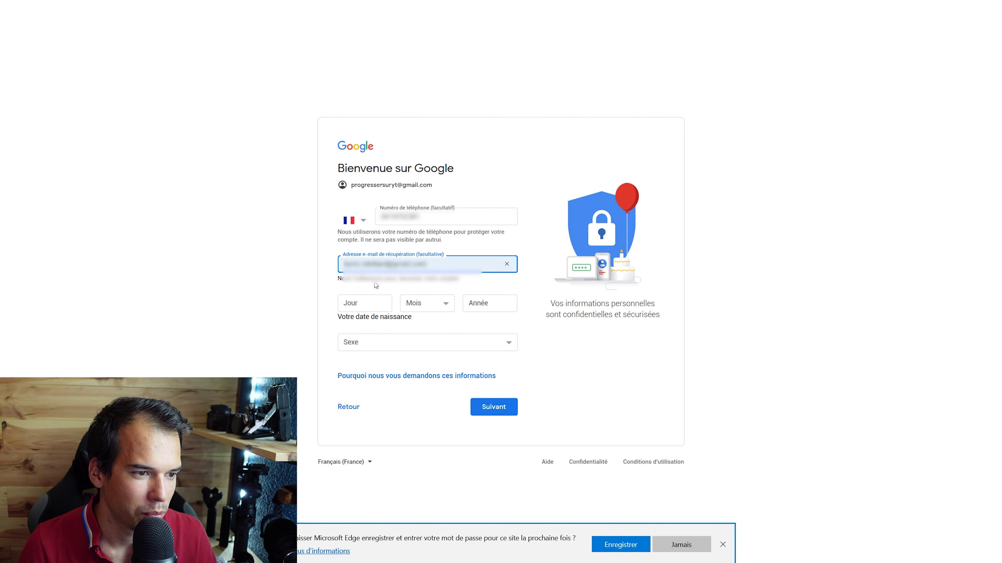
pyautogui.click(355, 303)
pyautogui.write('08')
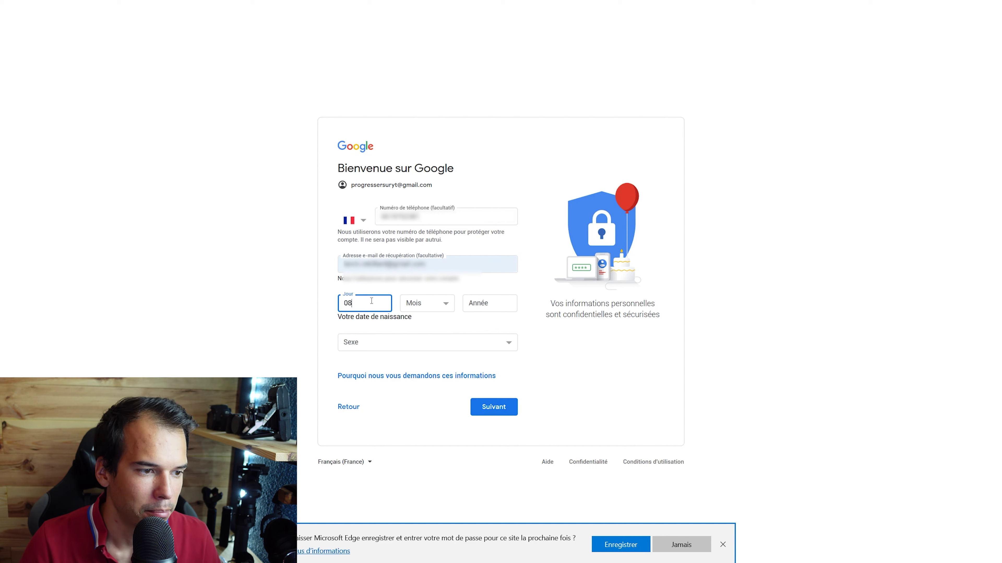
pyautogui.click(415, 310)
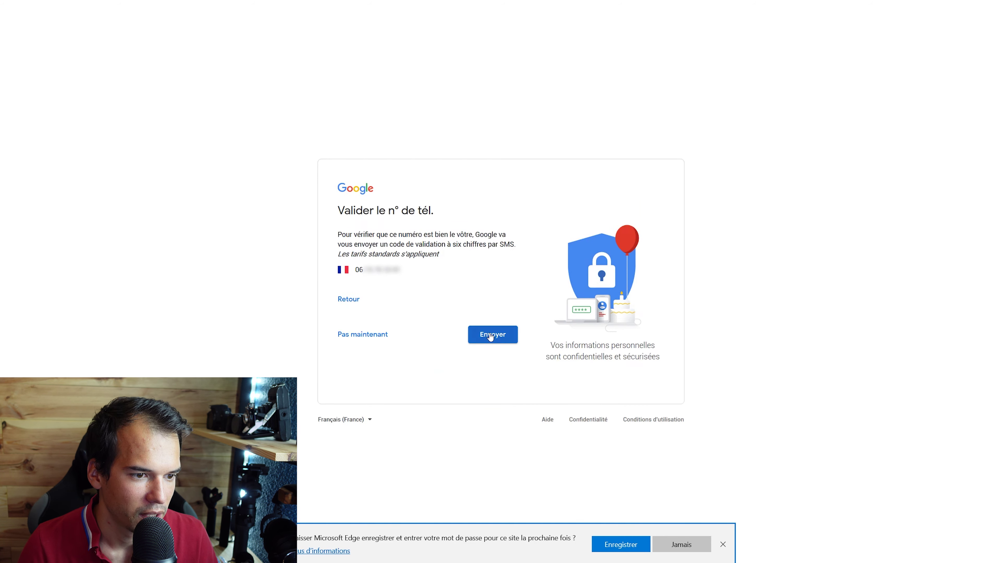
# Validate the phone number by SMS and skip adding it to other Google services
pyautogui.click(490, 334)
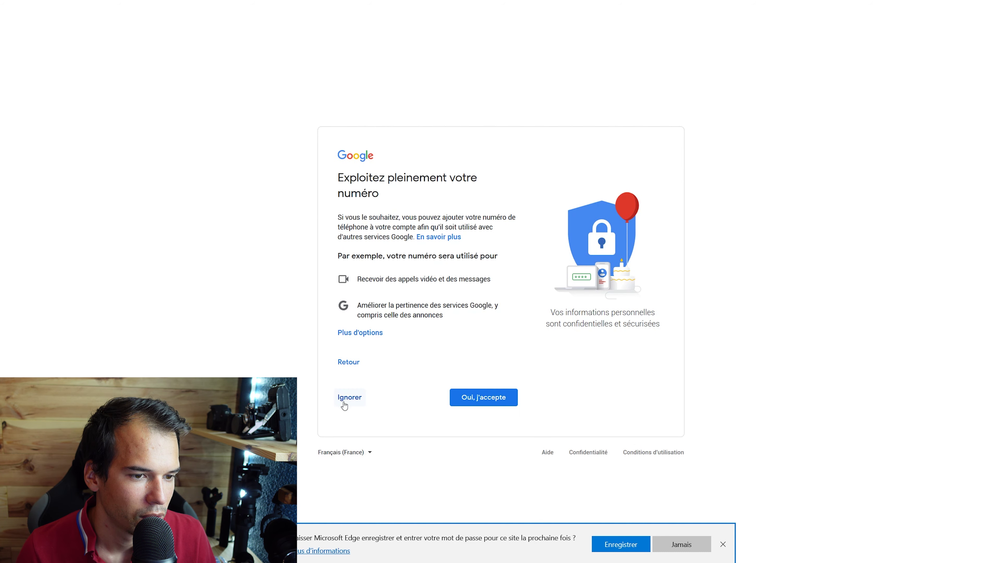
pyautogui.click(347, 396)
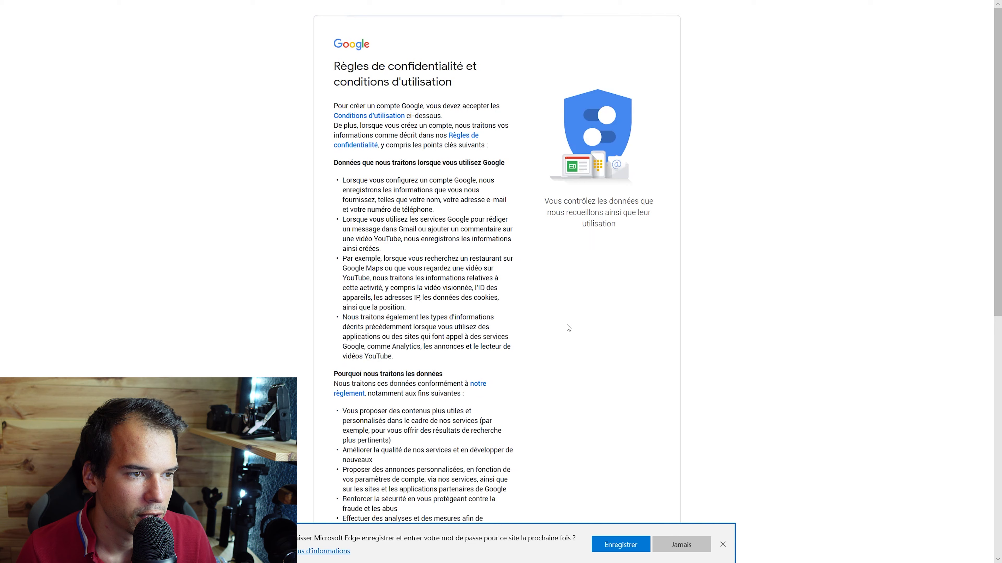
# Accept Google's terms of use and the use of personal information, create the account, and dismiss the password-saving offer
pyautogui.scroll(-10, 568, 327)
pyautogui.click(357, 421)
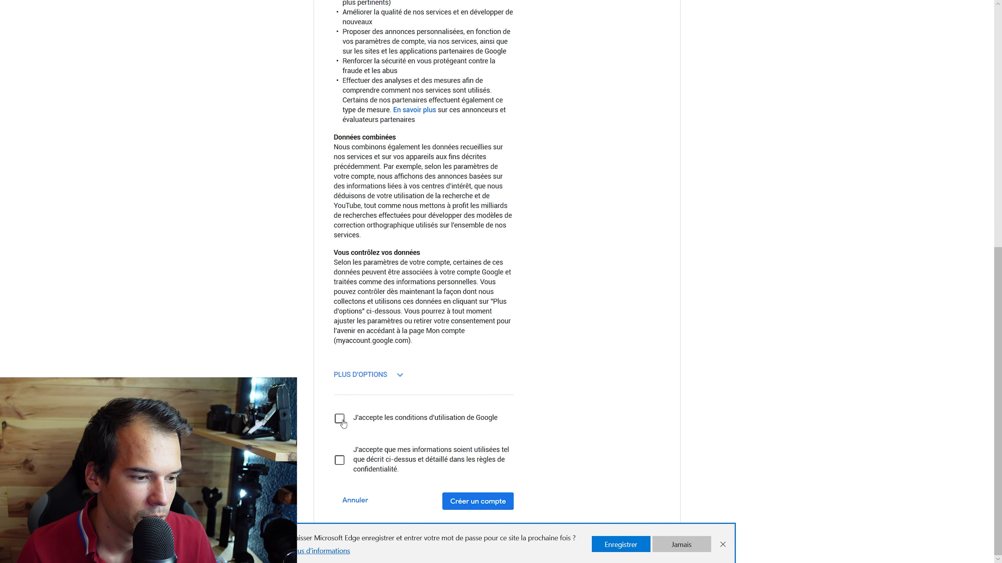
pyautogui.click(339, 460)
pyautogui.click(507, 502)
pyautogui.click(620, 335)
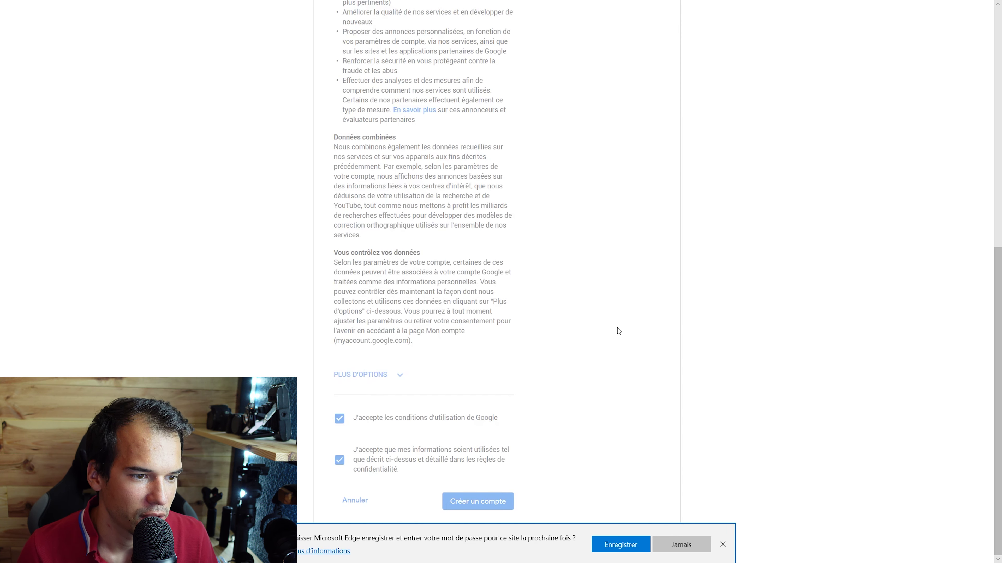
pyautogui.click(725, 546)
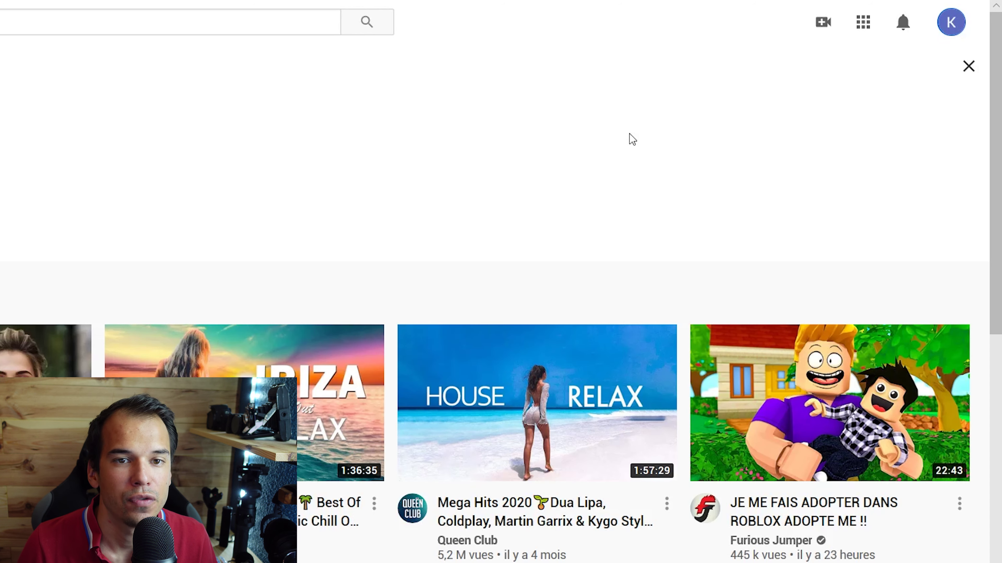
# Start creating a YouTube channel from the account, choosing the custom name option
pyautogui.click(952, 28)
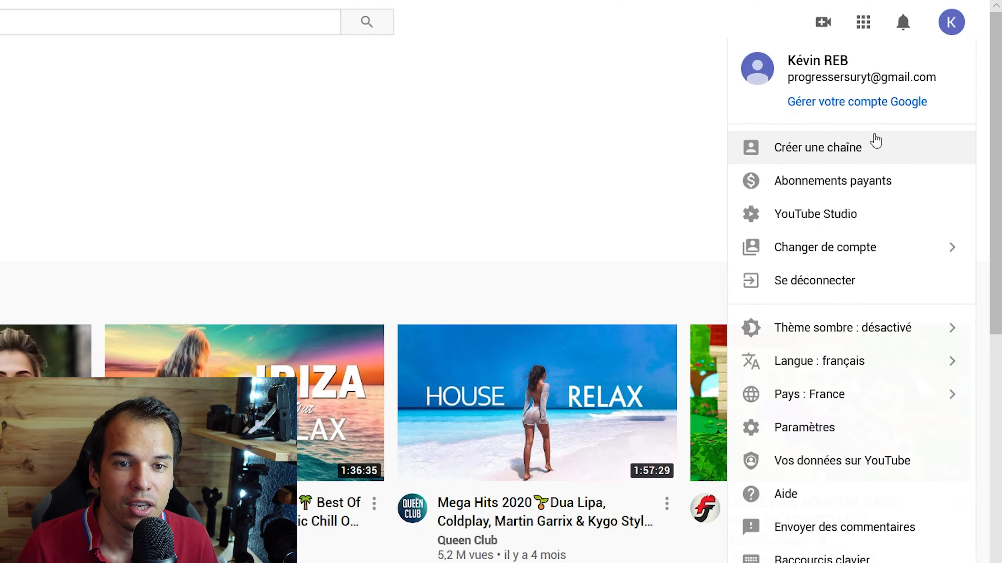
pyautogui.click(787, 148)
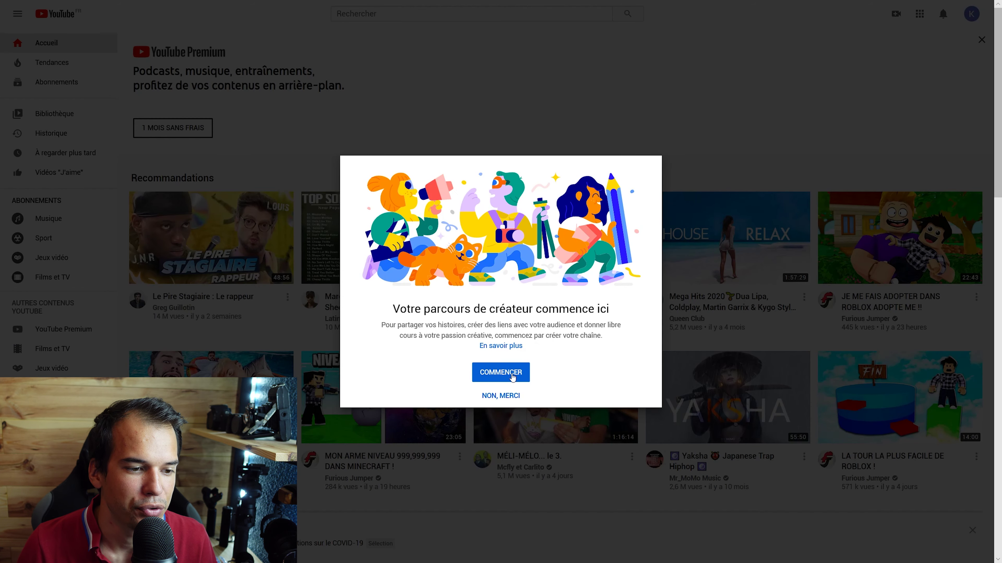
pyautogui.click(512, 378)
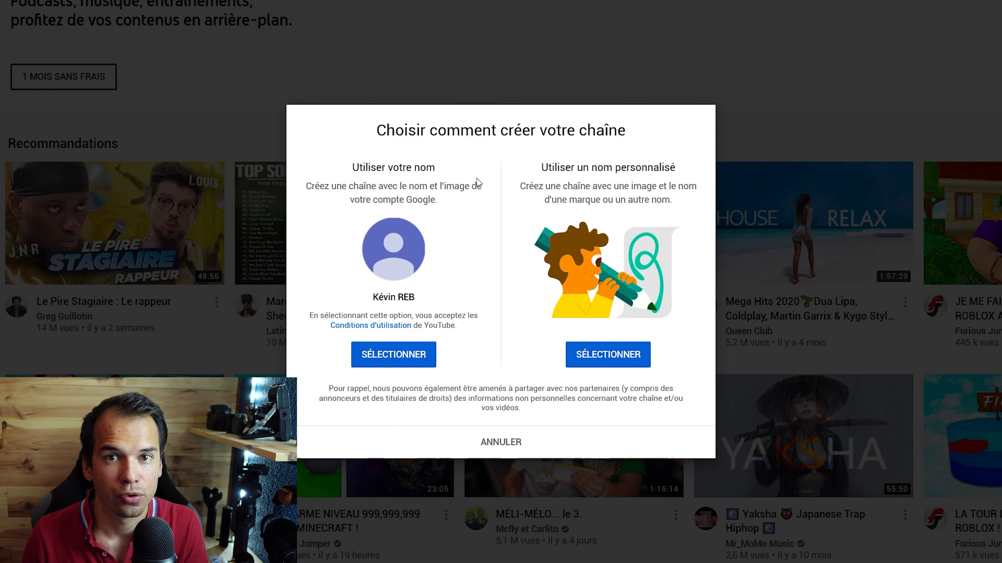
pyautogui.click(576, 354)
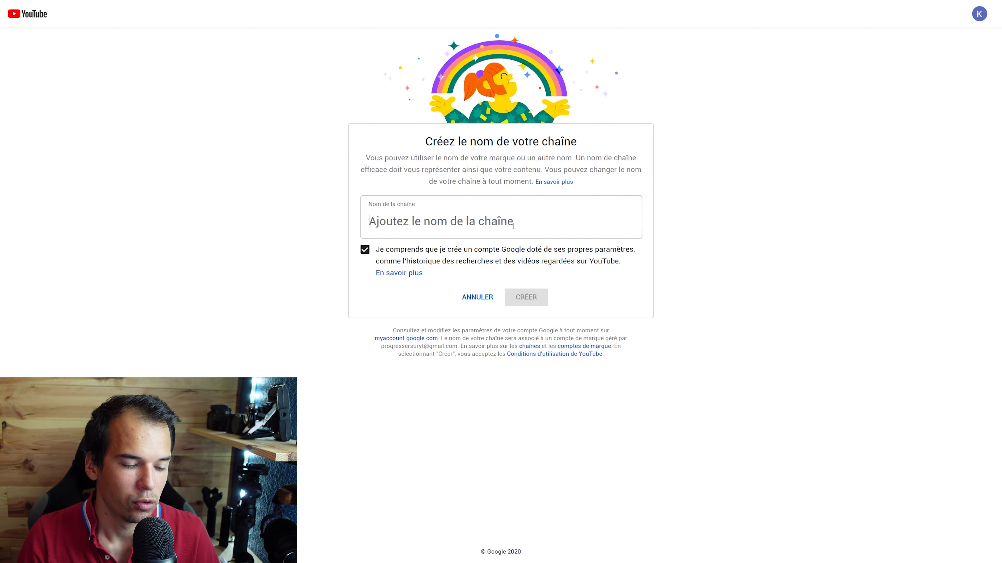
# Name the channel "Progresser sur Youtube - " followed by the creator's full name, and create it
pyautogui.write('Progre')
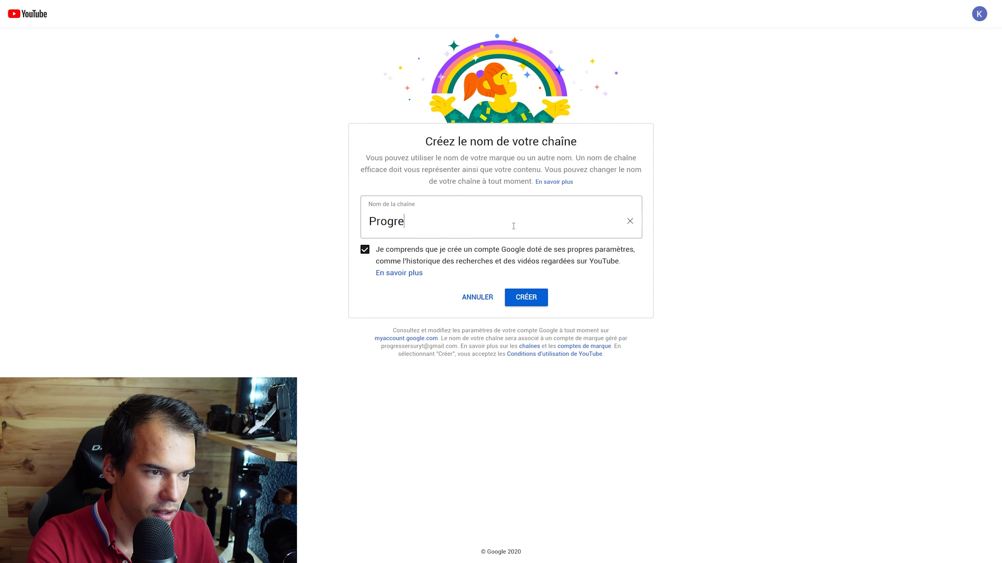
pyautogui.write('sser sur')
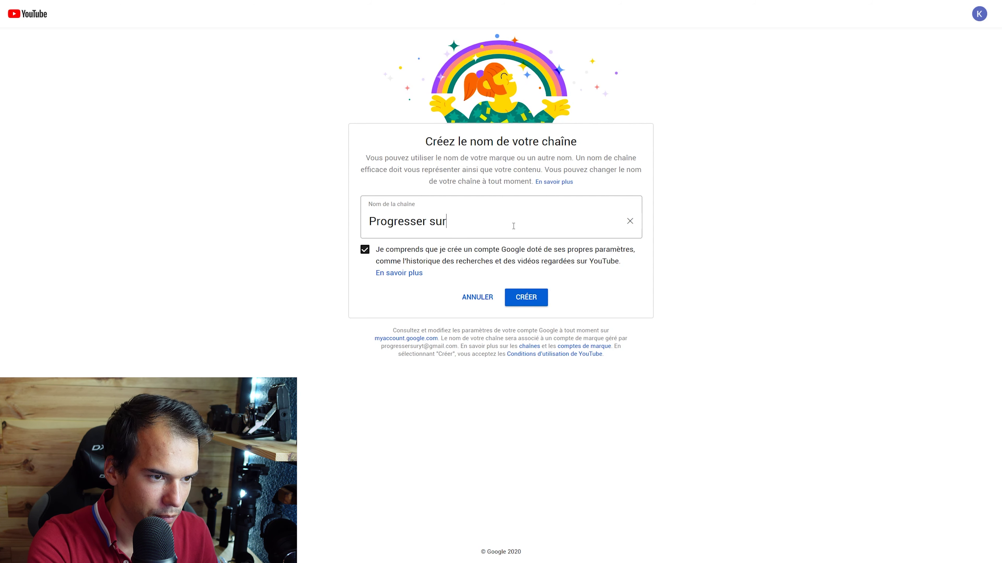
pyautogui.write(' Youtube - Kévin REB')
pyautogui.click(527, 300)
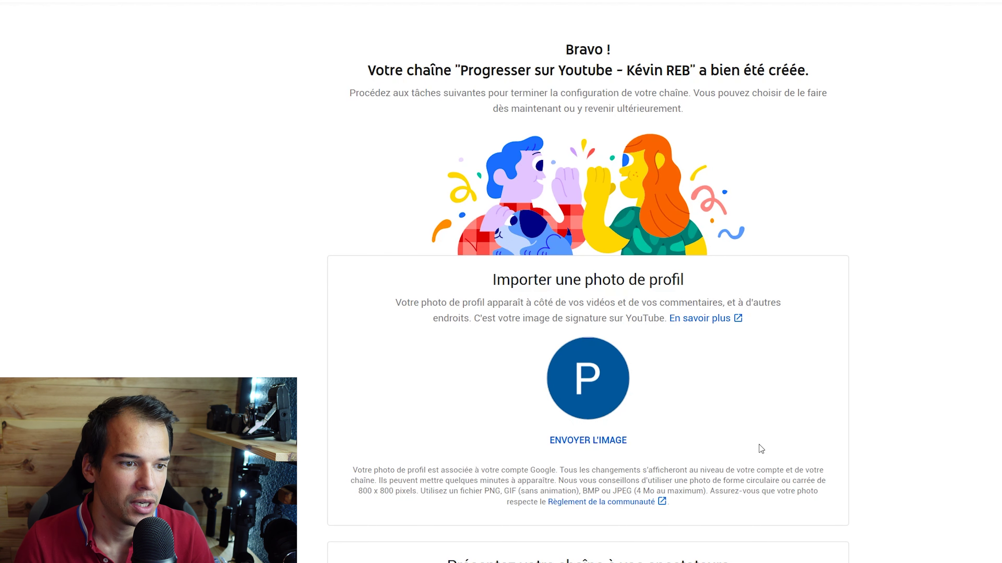
# Try to upload the image "logo avec fond rond" as the channel's profile photo
pyautogui.scroll(-3, 759, 444)
pyautogui.click(611, 334)
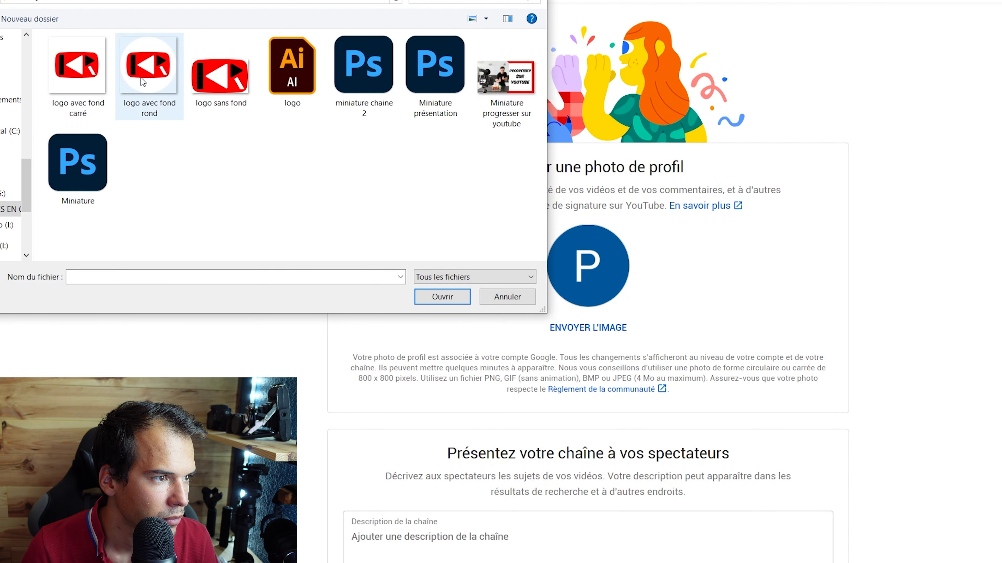
pyautogui.click(141, 77)
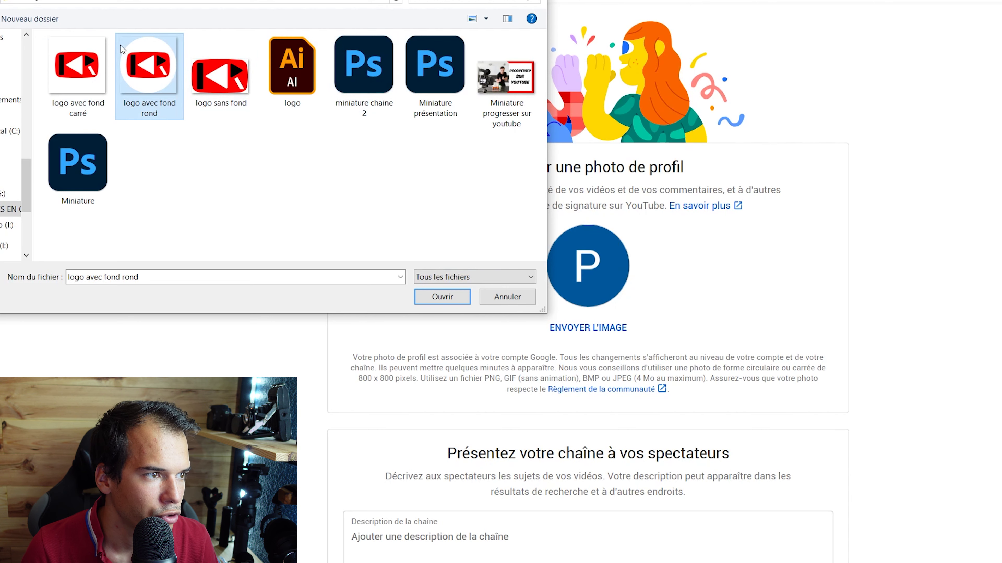
pyautogui.click(451, 300)
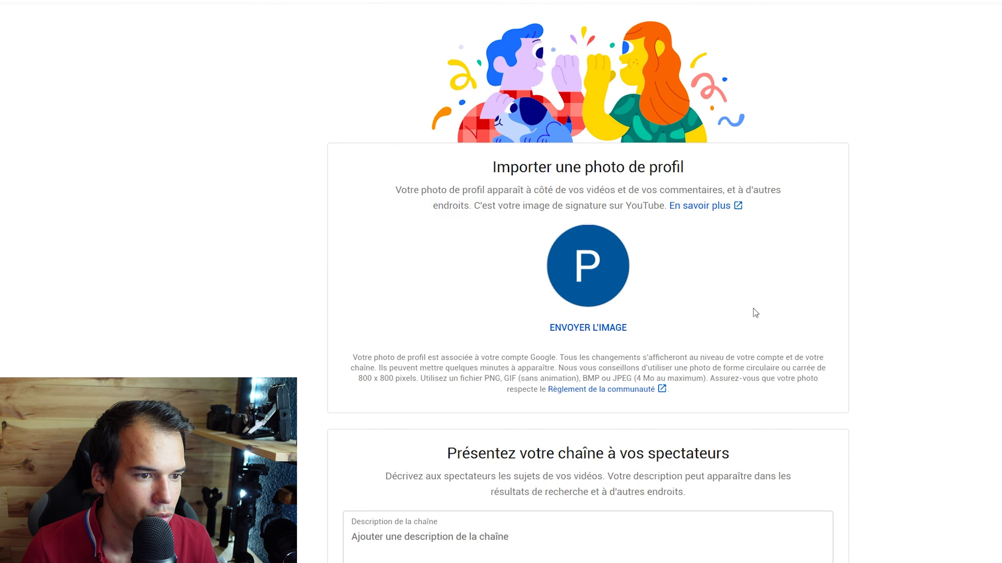
# Fill in the channel description and insert "de l'upload d'une vidéo sur YouTube," after "de montage vidéo,"
pyautogui.scroll(-4, 758, 314)
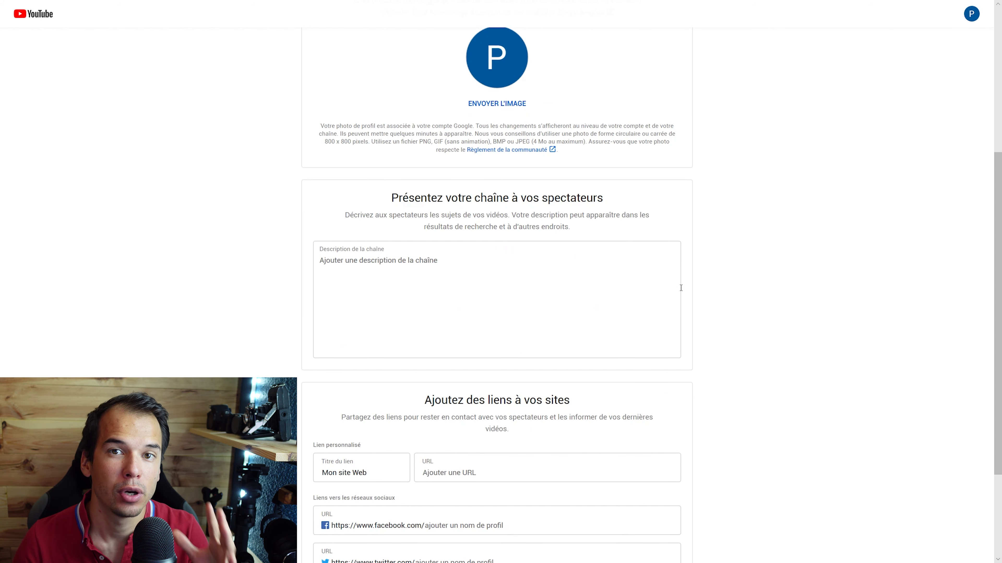
pyautogui.scroll(-3, 681, 288)
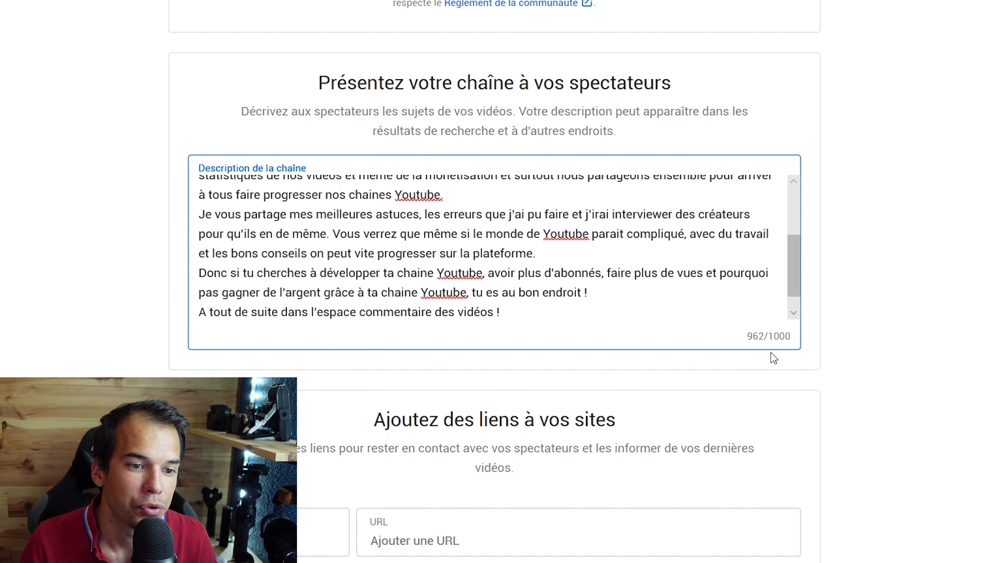
pyautogui.scroll(5, 724, 312)
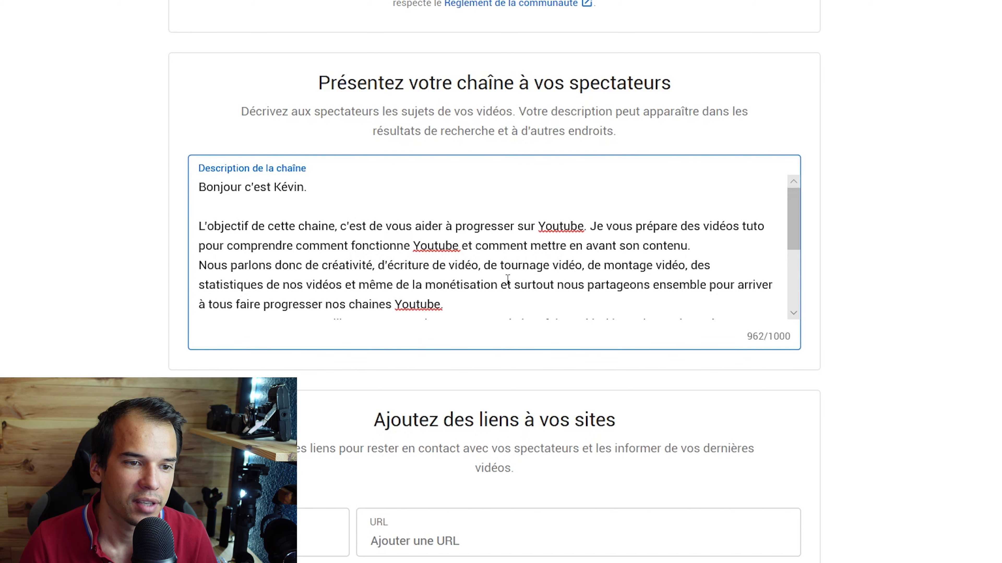
pyautogui.scroll(-3, 507, 278)
pyautogui.scroll(3, 504, 278)
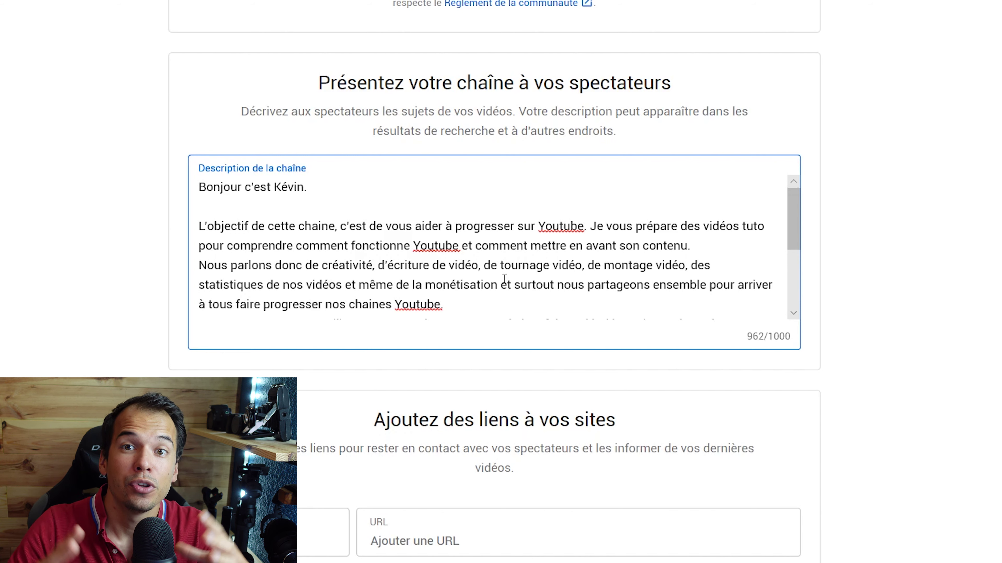
pyautogui.scroll(-1, 505, 278)
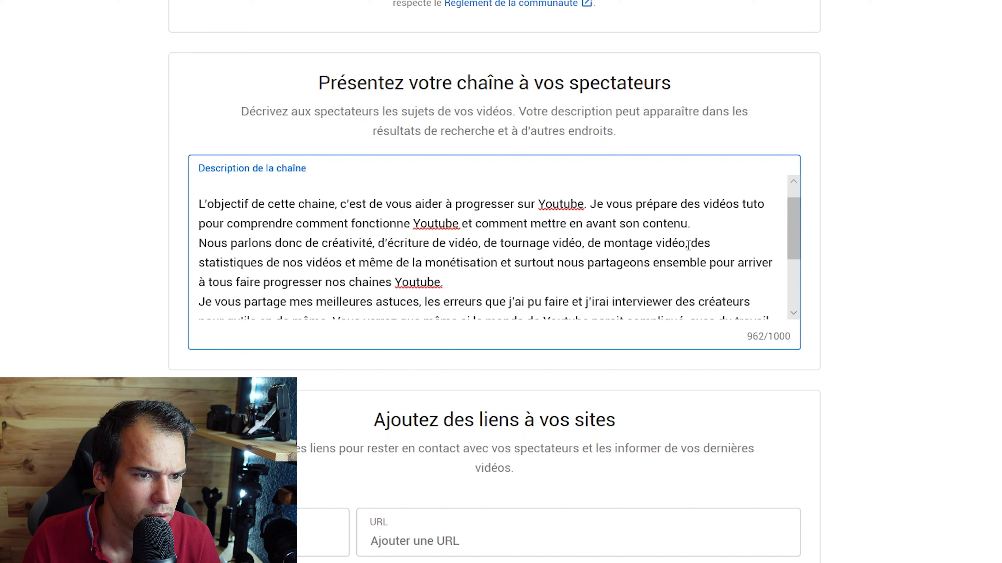
pyautogui.write("de l’upload d'une vidéo sur YouTube,")
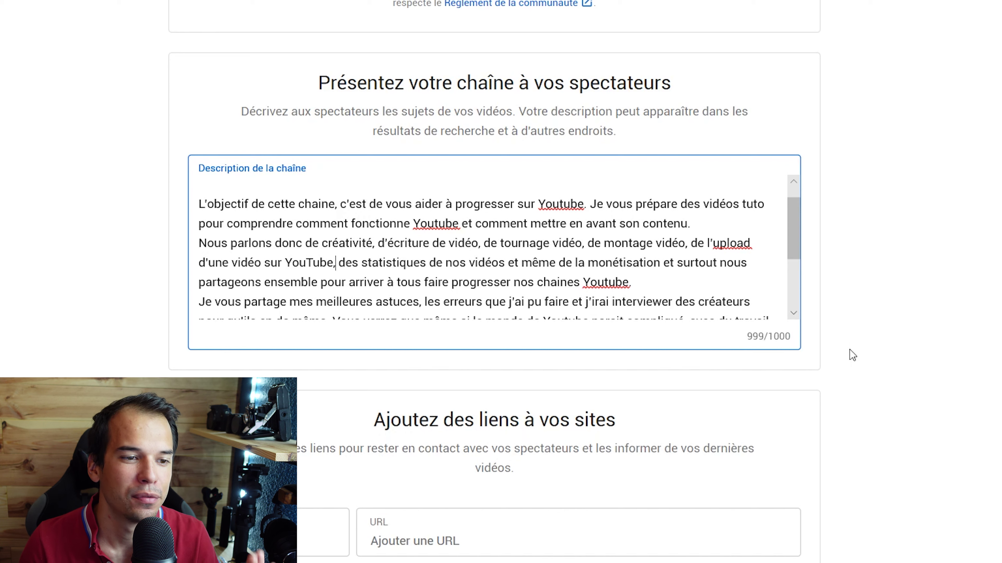
# Review the rest of the description, add the Twitter and Instagram profile links, and save the channel setup
pyautogui.scroll(-3, 562, 277)
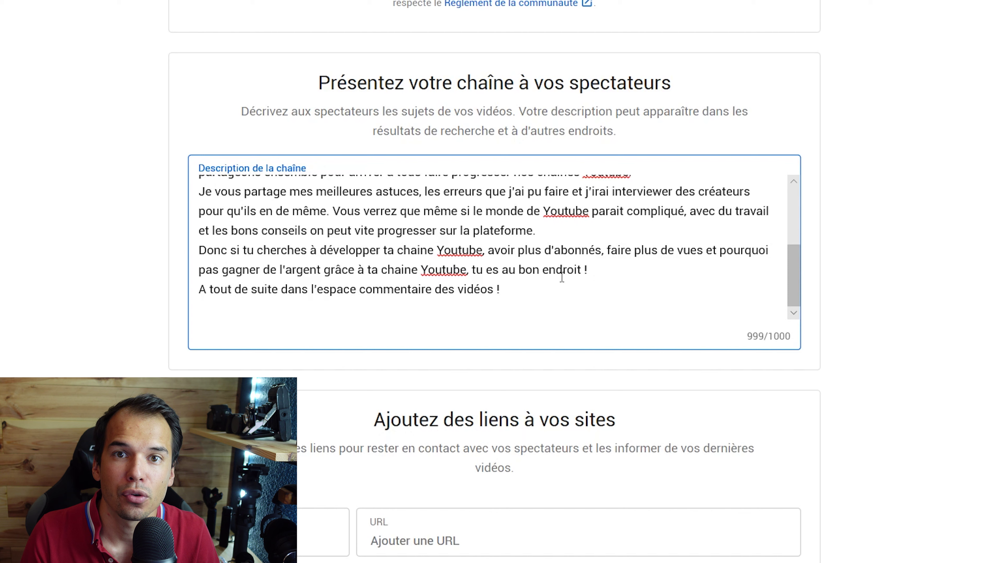
pyautogui.scroll(1, 562, 277)
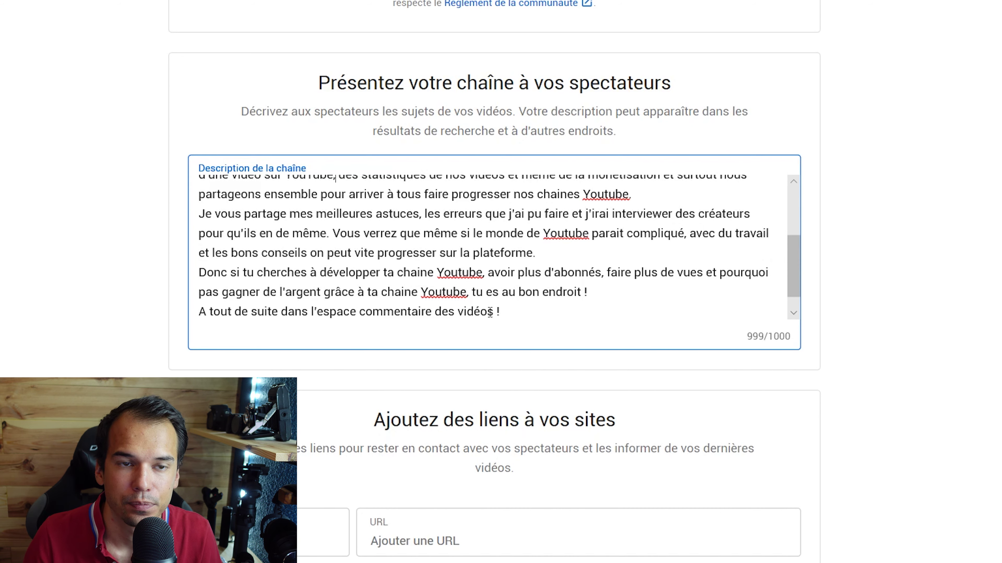
pyautogui.scroll(-4, 789, 300)
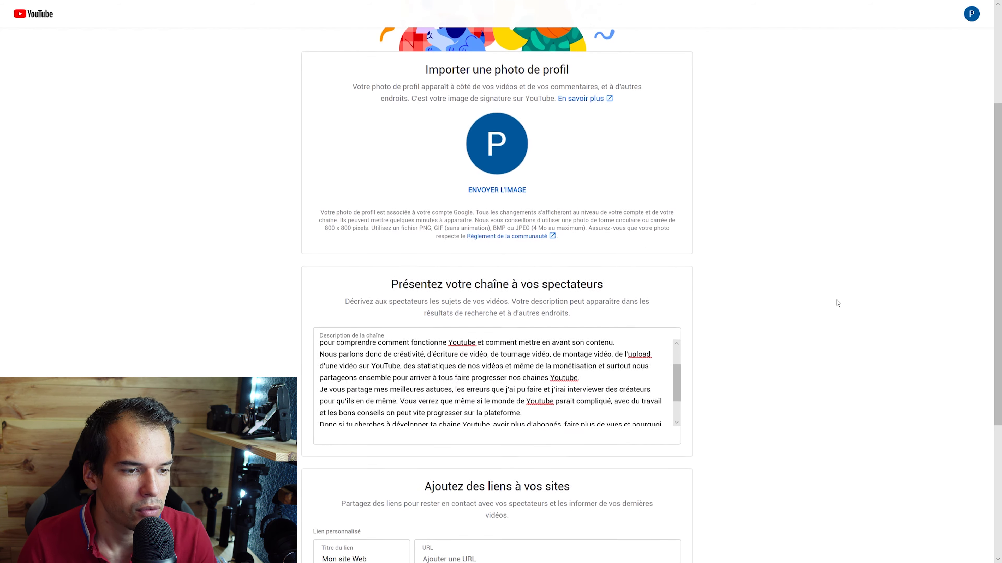
pyautogui.scroll(-5, 837, 304)
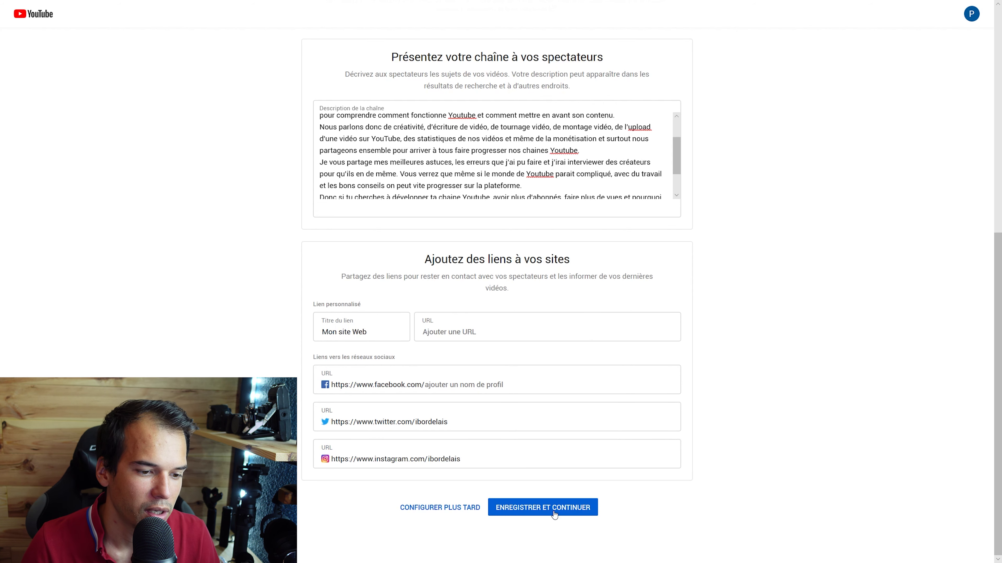
pyautogui.click(554, 514)
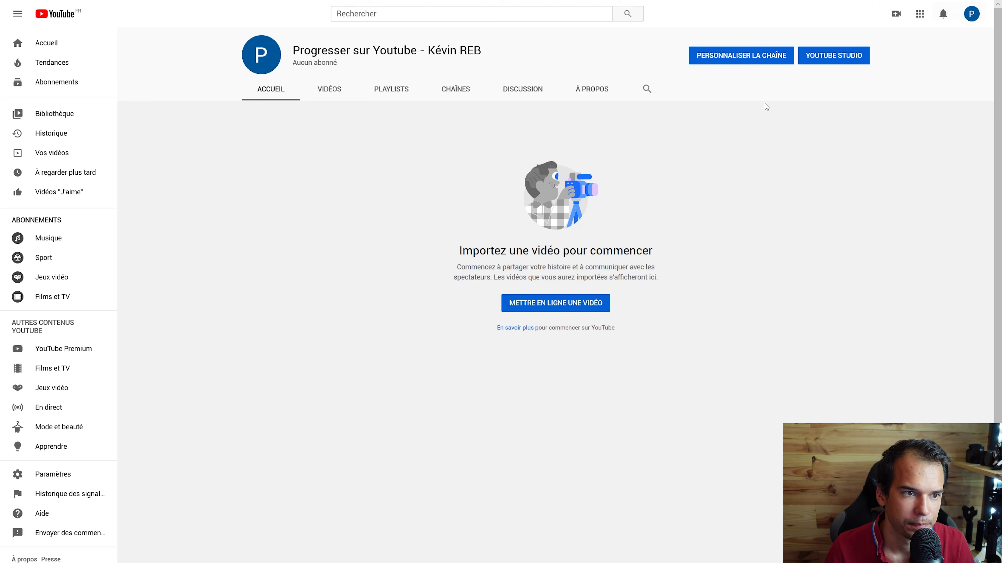
# Upload the image "logo avec fond rond" as the channel's profile photo and reload the channel customization page
pyautogui.click(751, 59)
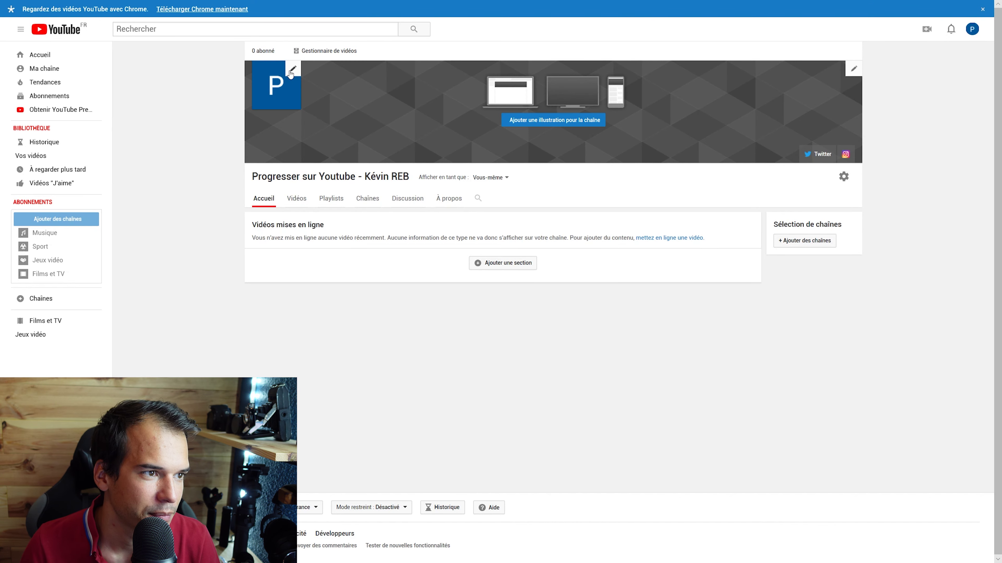
pyautogui.click(290, 72)
pyautogui.click(600, 302)
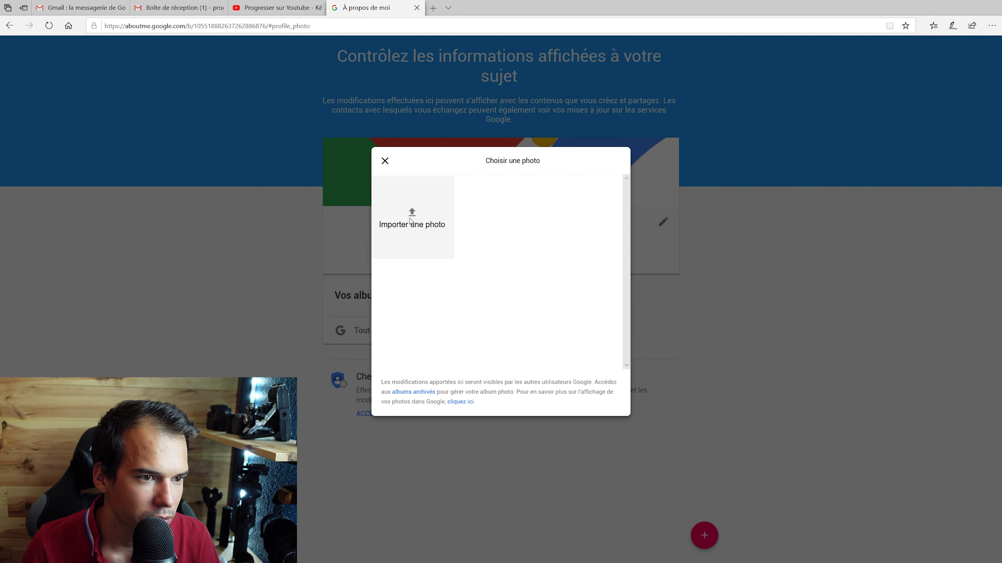
pyautogui.click(412, 216)
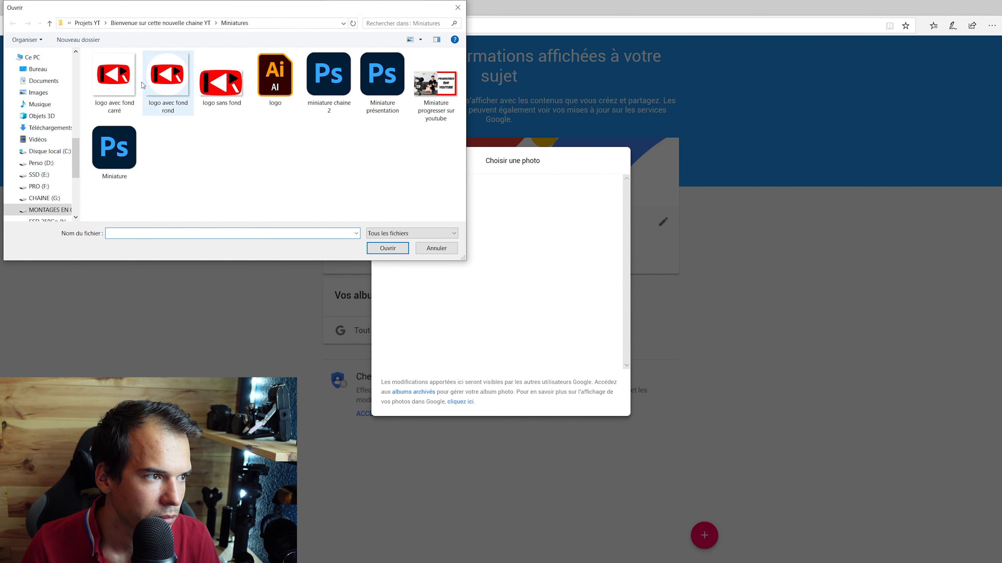
pyautogui.click(402, 251)
pyautogui.click(621, 123)
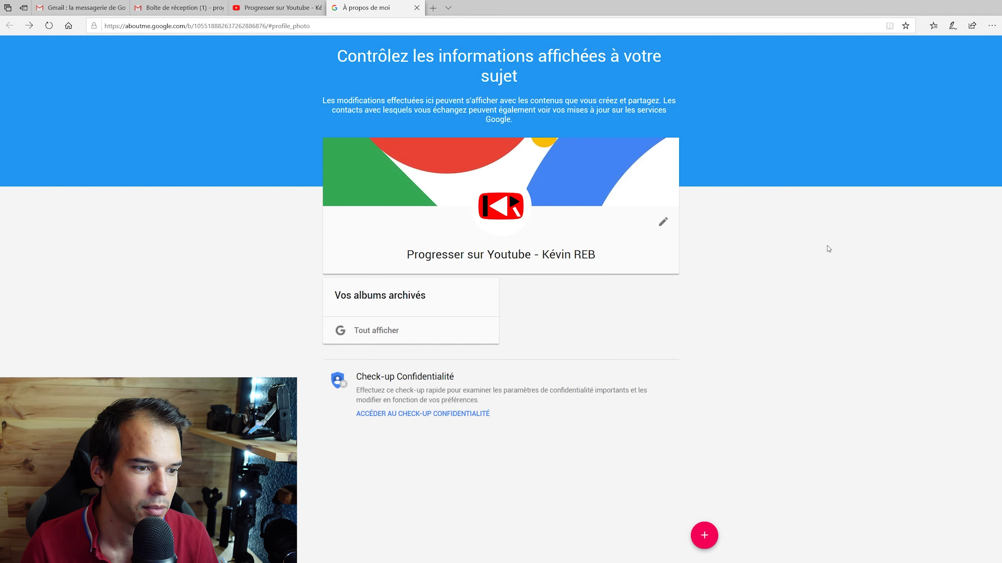
pyautogui.click(416, 7)
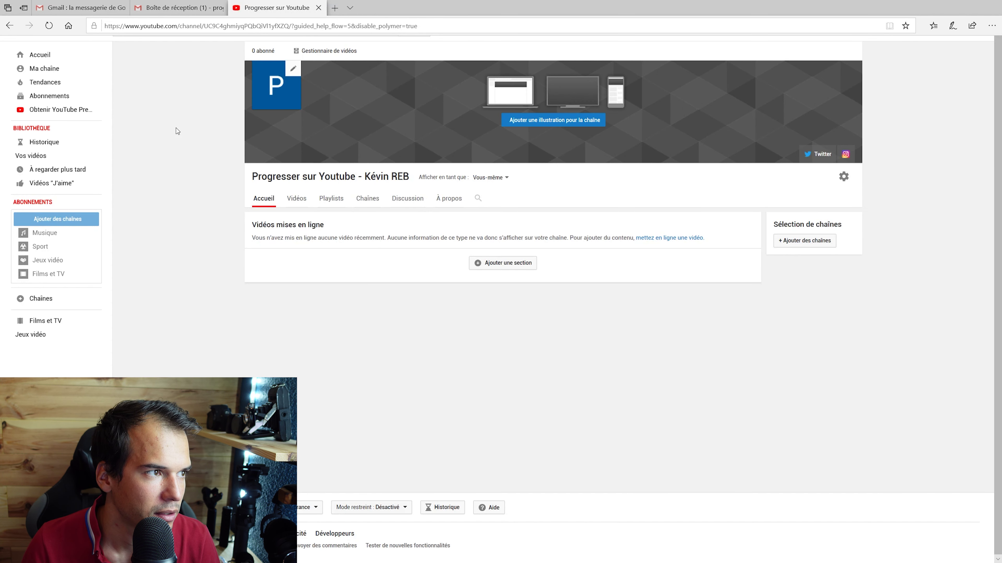
pyautogui.click(48, 31)
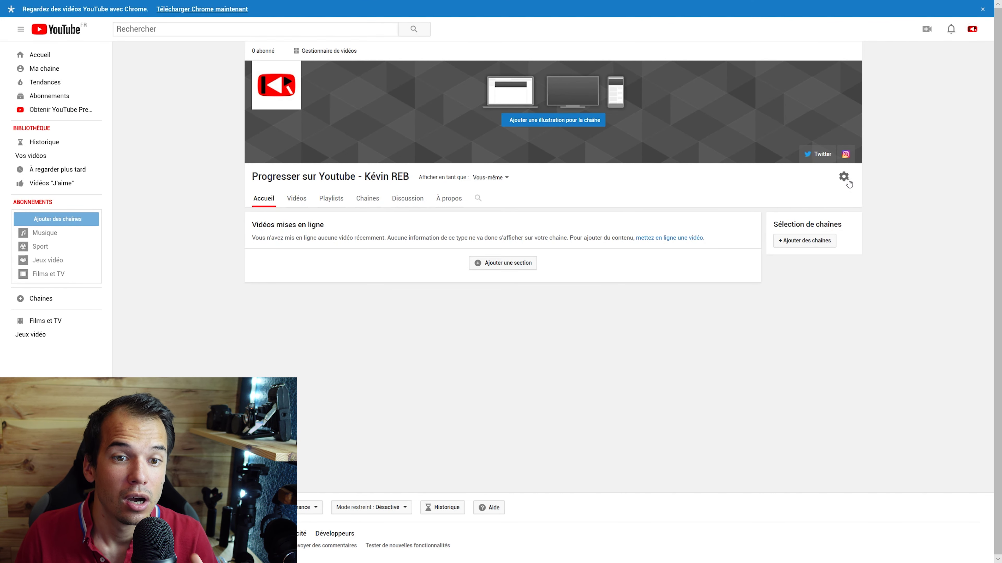
# Verify the account by SMS from the channel's status and features page, entering the phone number and the six-digit verification code
pyautogui.click(847, 181)
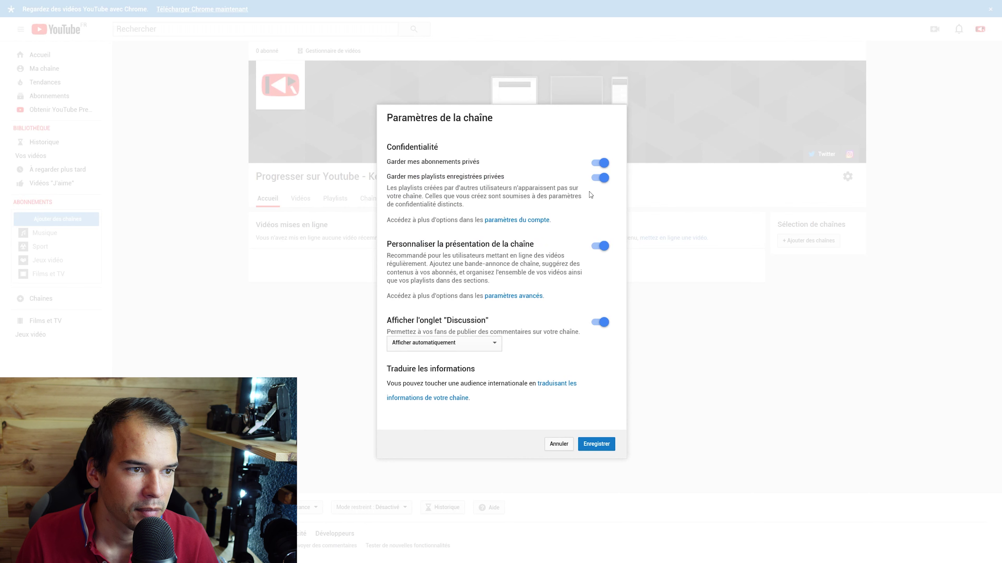
pyautogui.click(521, 221)
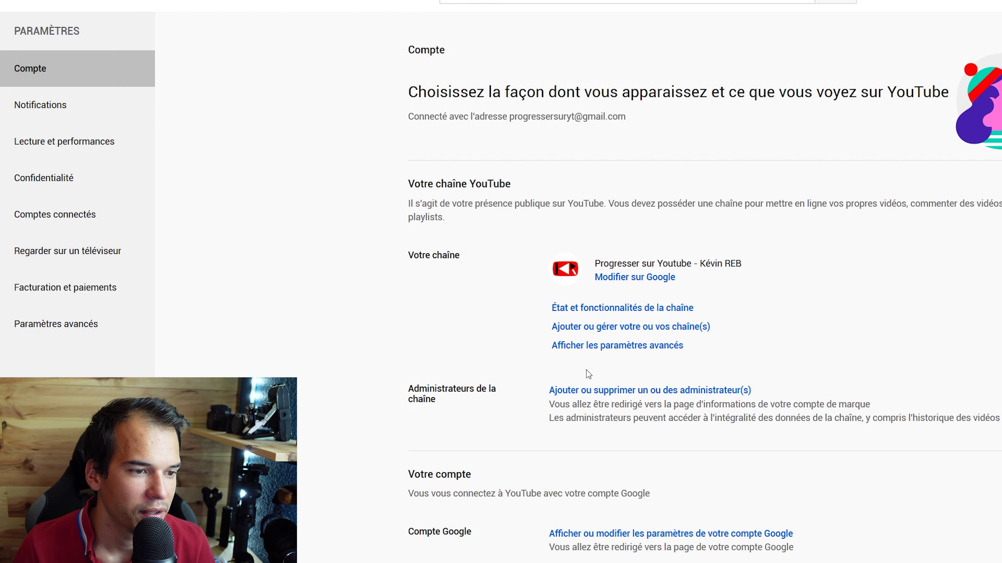
pyautogui.click(622, 311)
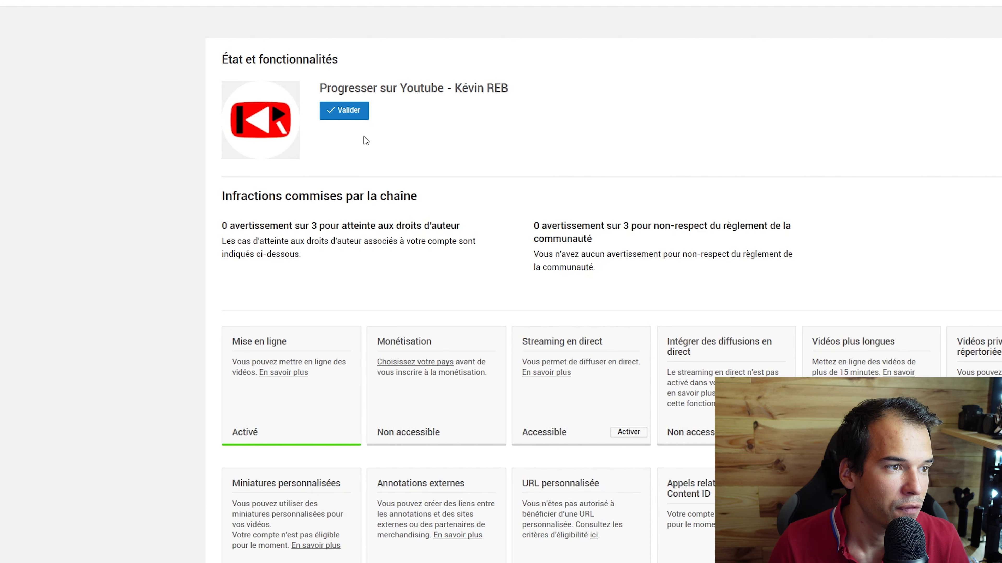
pyautogui.click(350, 112)
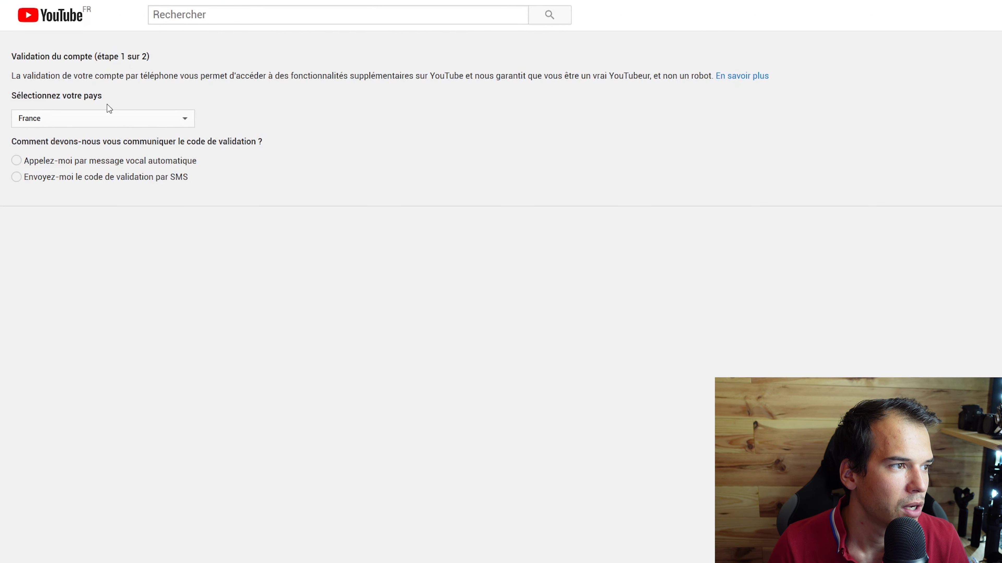
pyautogui.click(65, 179)
pyautogui.click(72, 261)
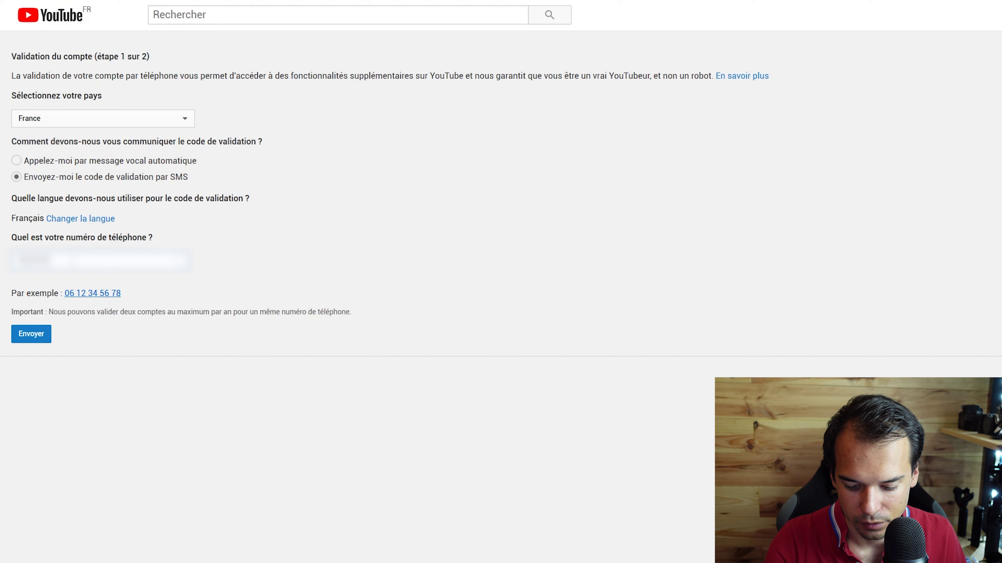
pyautogui.press('Return')
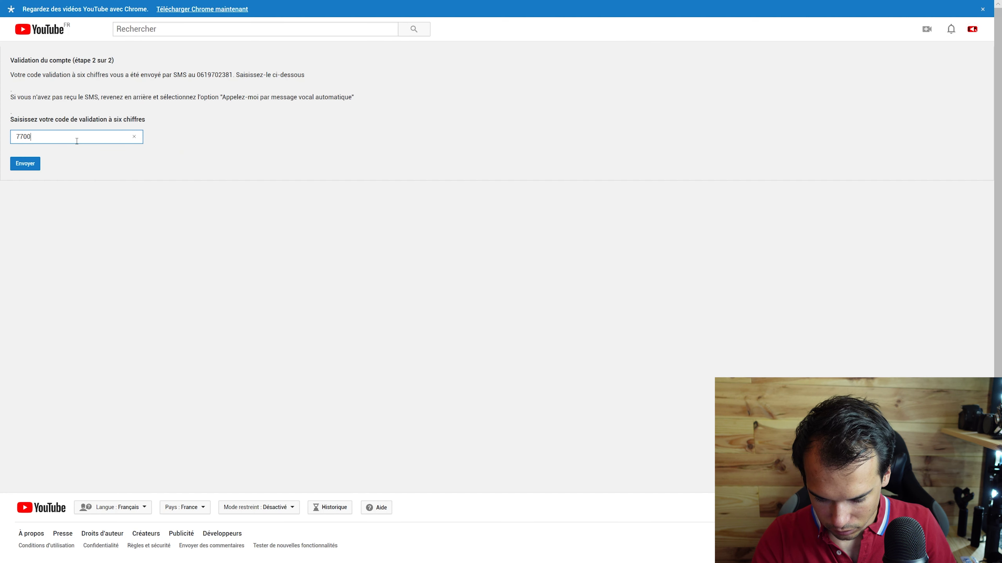
pyautogui.click(31, 167)
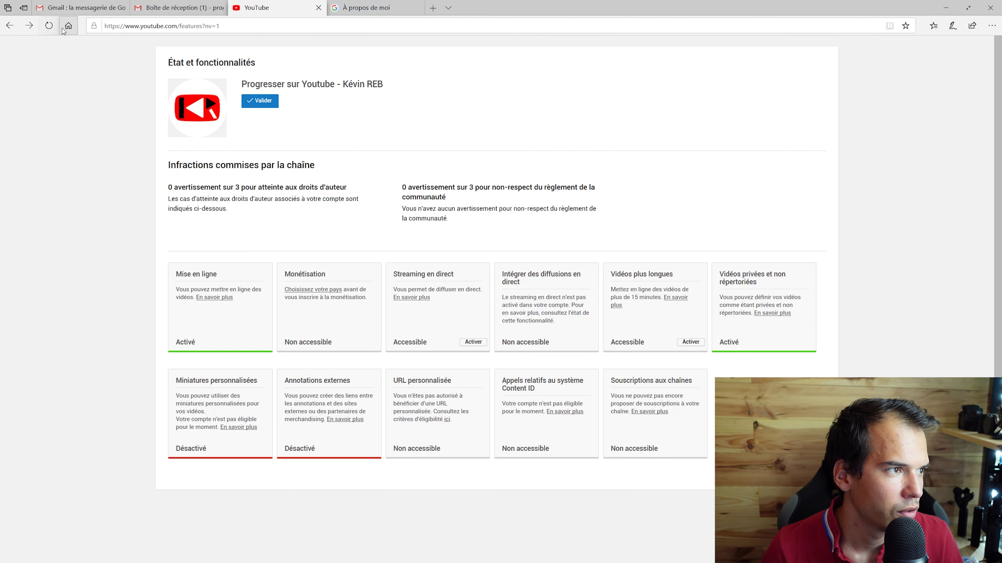
pyautogui.click(55, 27)
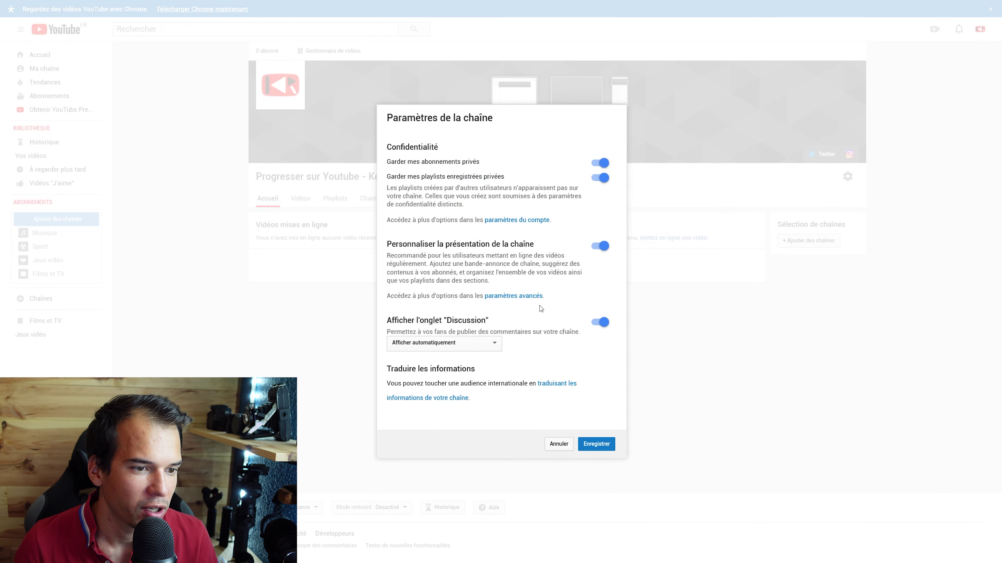
# Set the channel's country to France in the advanced channel options
pyautogui.click(522, 297)
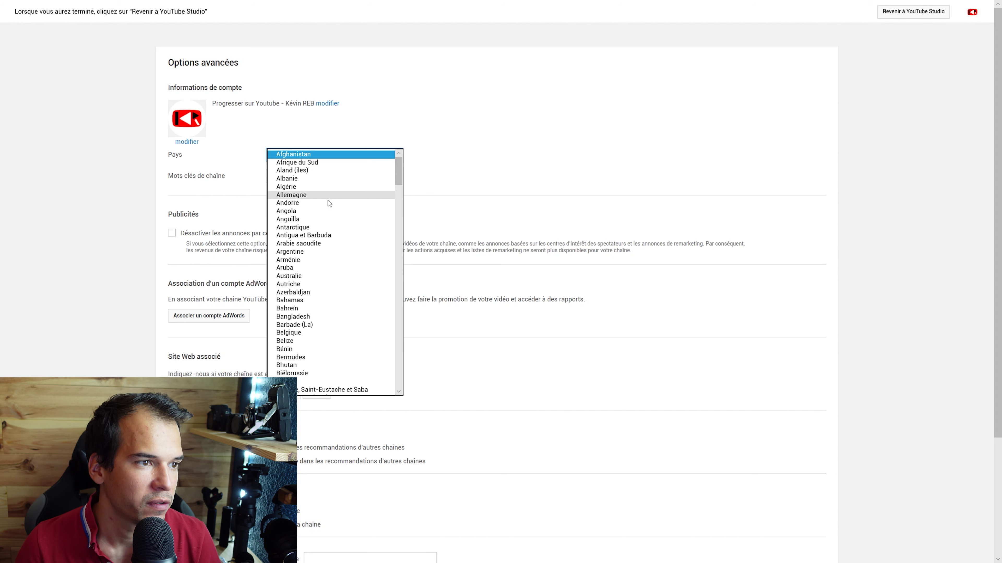
pyautogui.scroll(-10, 333, 217)
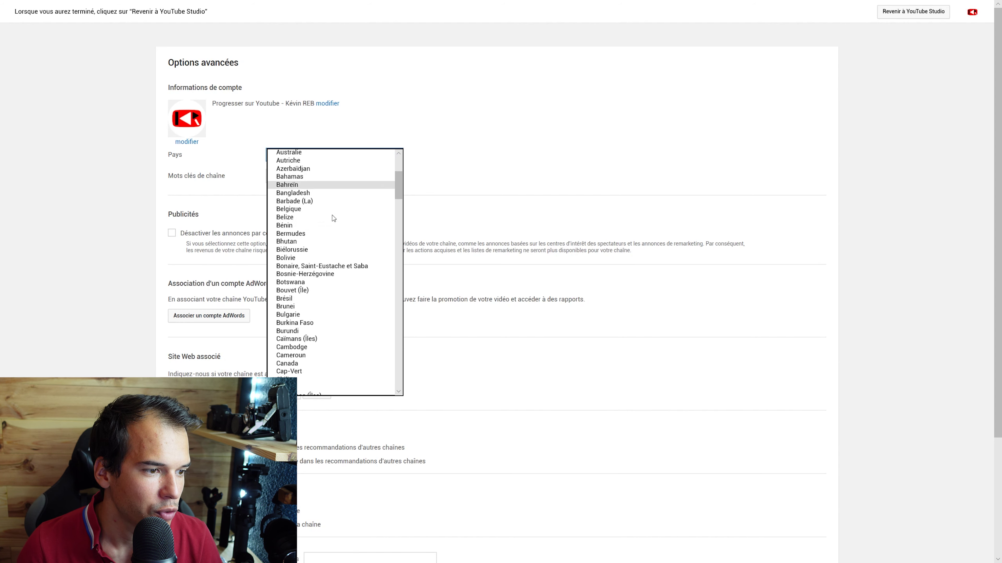
pyautogui.scroll(-5, 336, 226)
pyautogui.scroll(6, 331, 256)
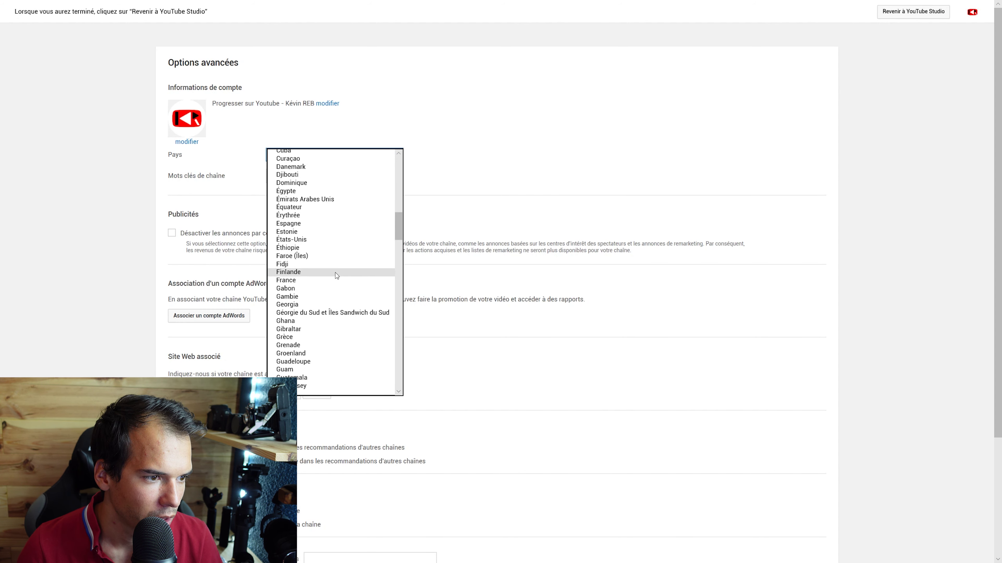
pyautogui.click(326, 281)
# Enter comma-separated channel keywords, including "chaine youtube", "progresser sur youtube", "démarrer sur youtube", "tournage vidéo" and "conseil youtube"
pyautogui.click(351, 178)
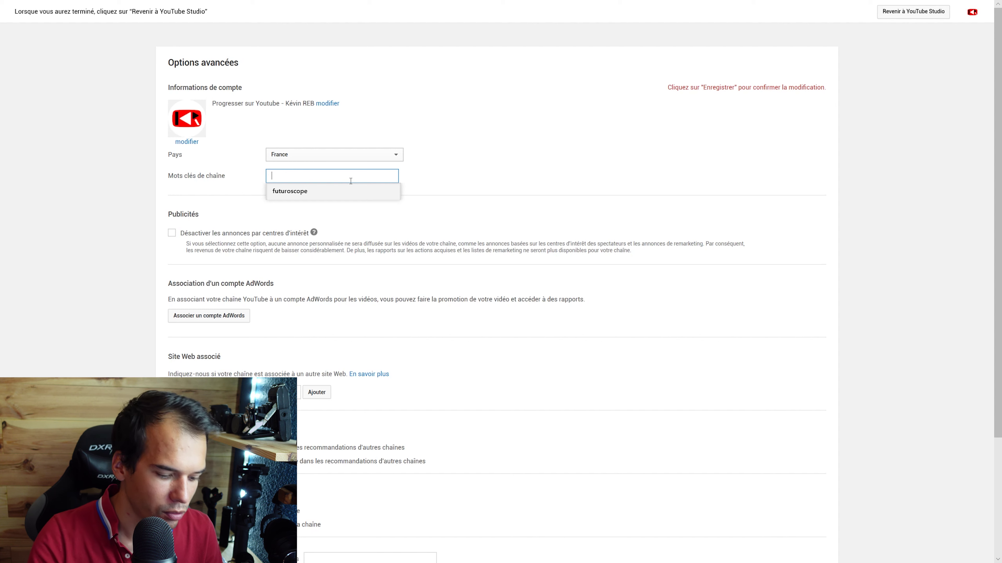
pyautogui.write('cha')
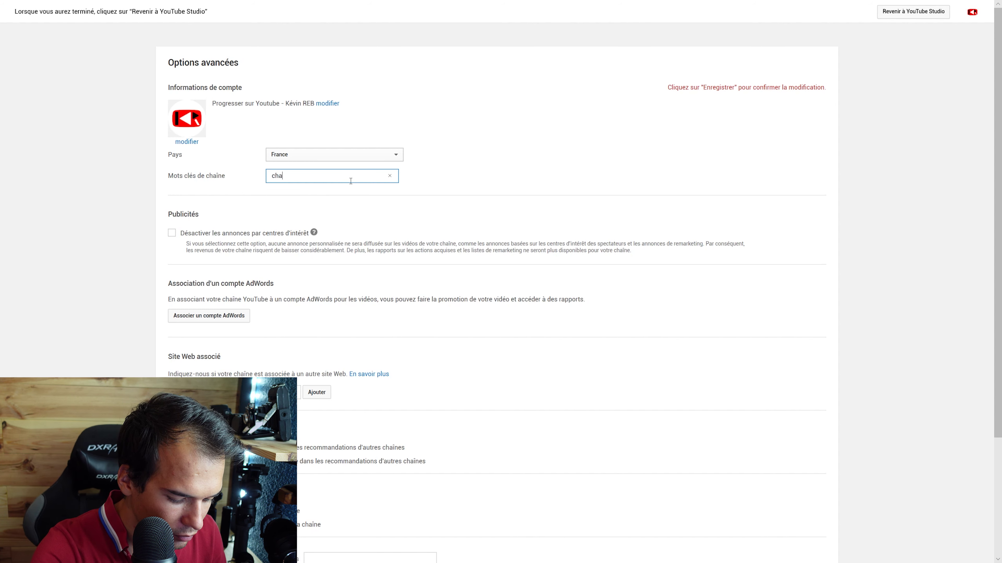
pyautogui.write('ine youtube, progresser sur youtube')
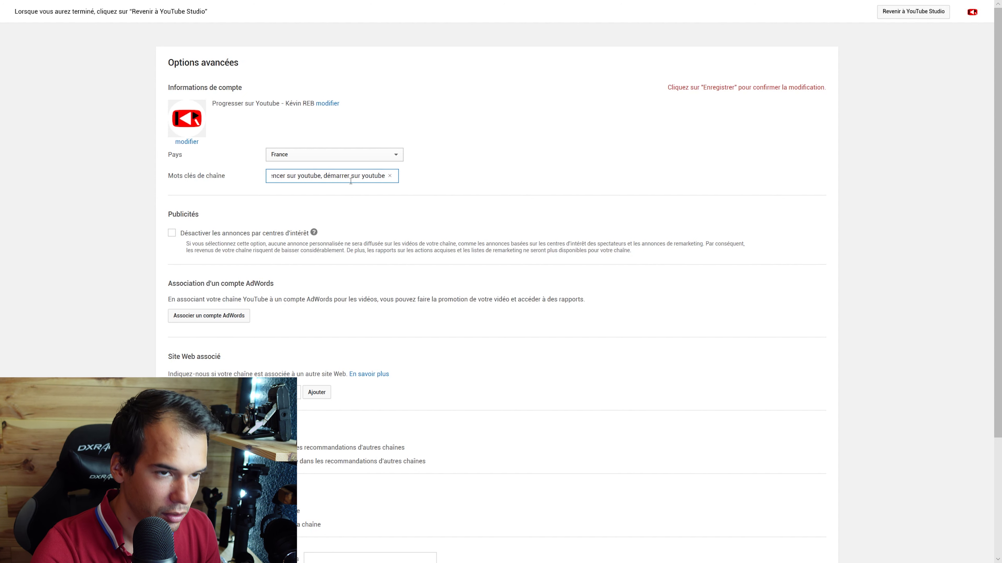
pyautogui.write(', commencer sur youtube, démarrer sur youtube,')
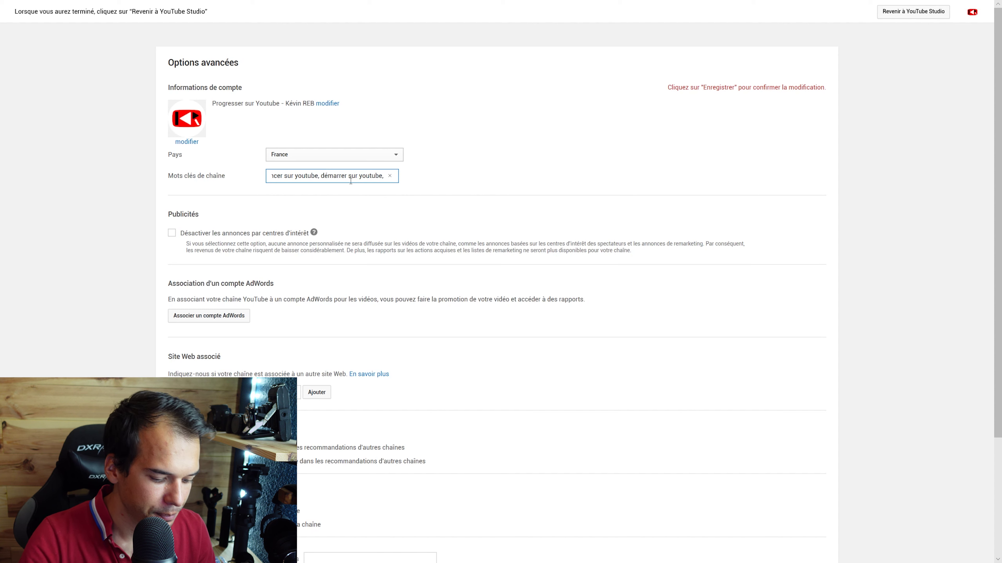
pyautogui.write(' montage vidéo youtube, tournage vidéo, upload')
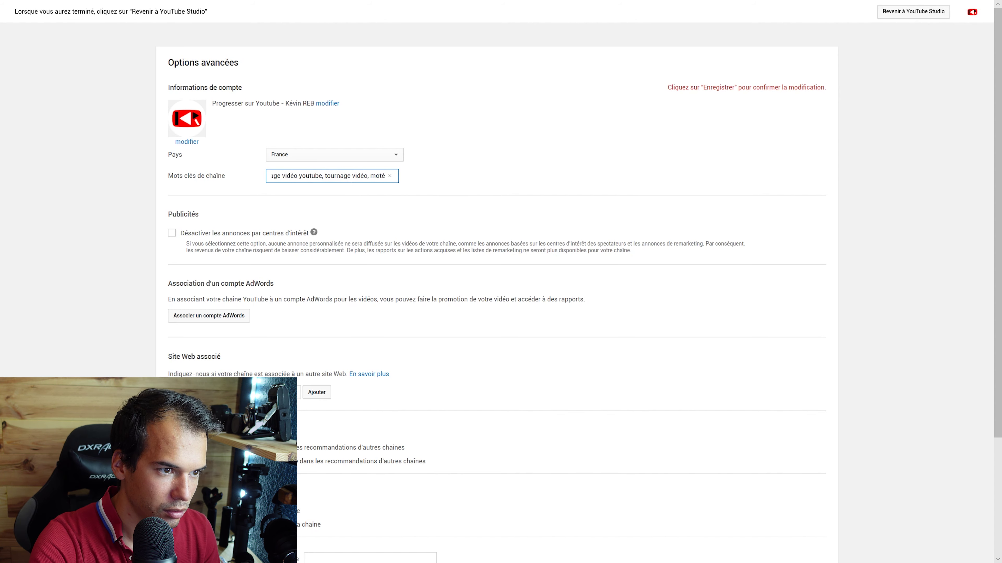
pyautogui.write('ve, conseil youtube, faire plus de vue, ga')
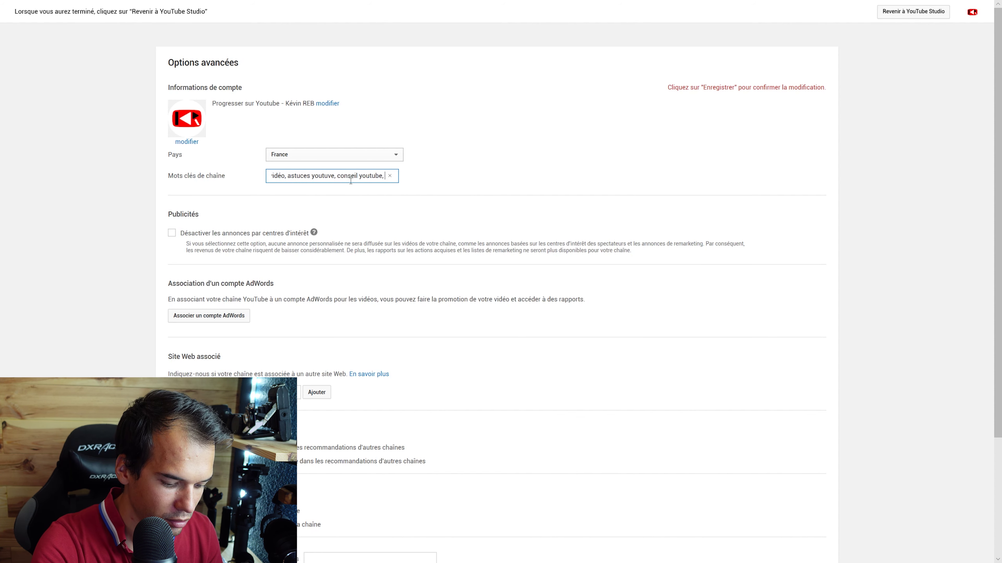
pyautogui.press('BackSpace')
pyautogui.press('BackSpace')
pyautogui.write("avoir plus d'abonnés, gagner de l'ar")
pyautogui.click(502, 199)
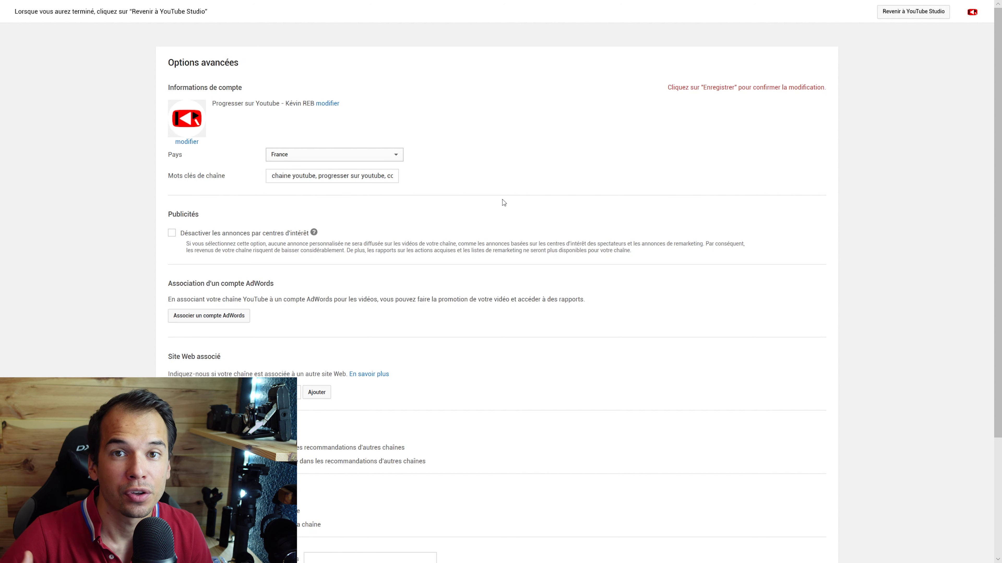
pyautogui.scroll(-5, 503, 200)
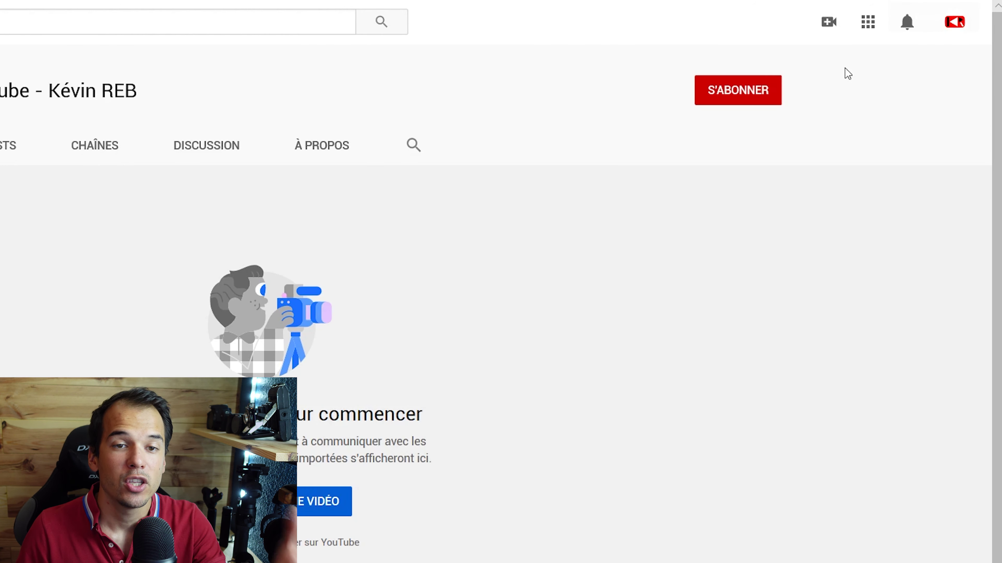
# Open YouTube Studio and upload the video file "vidéo de présentation nouvelle chaine" from the Exports folder
pyautogui.click(958, 24)
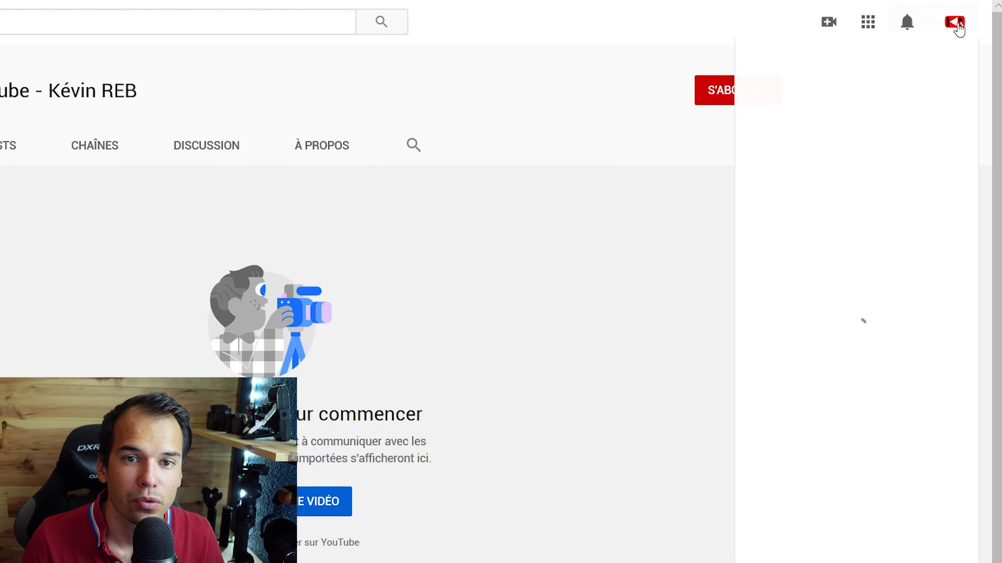
pyautogui.click(796, 202)
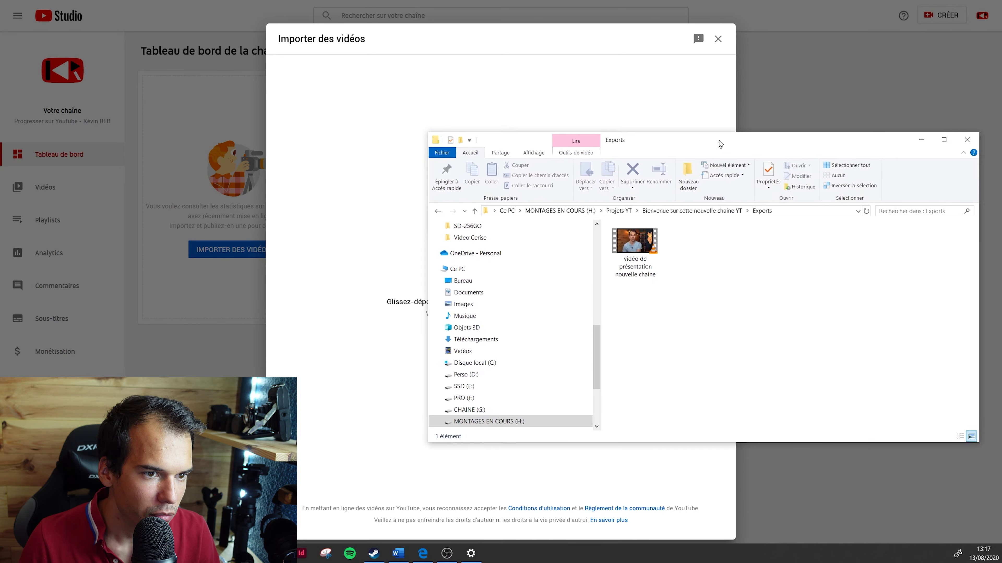
pyautogui.moveTo(719, 140); pyautogui.dragTo(947, 44)
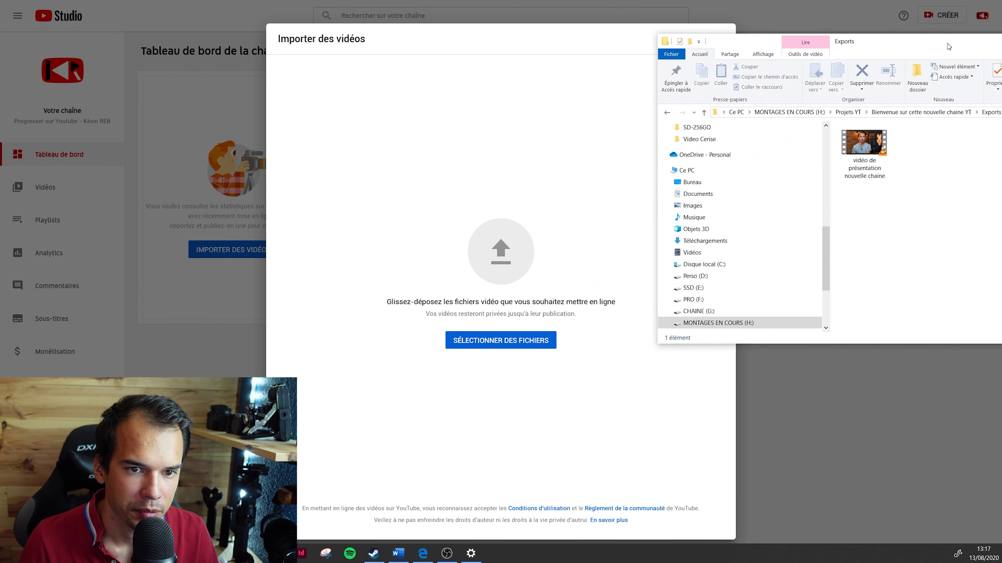
pyautogui.moveTo(879, 148); pyautogui.dragTo(485, 251)
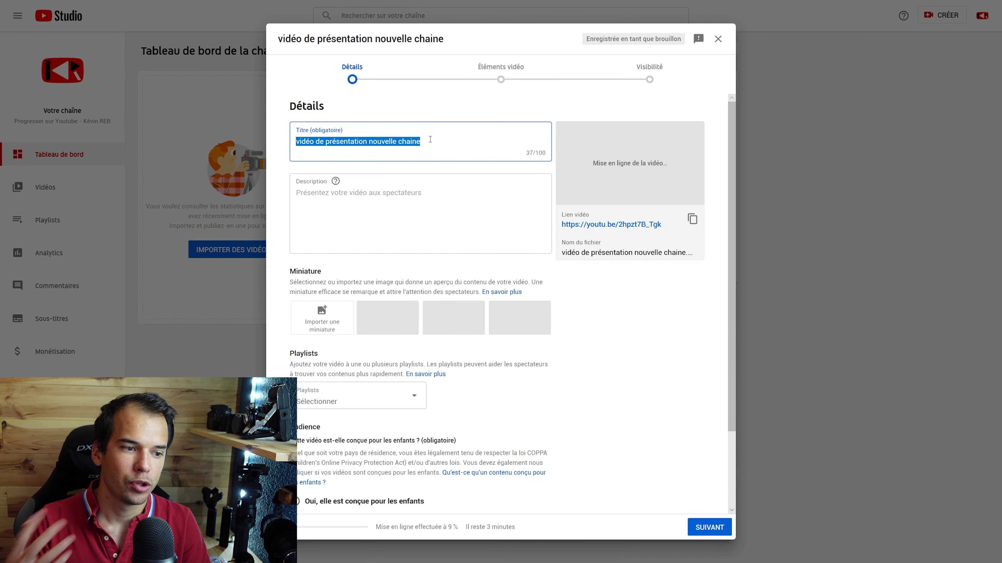
# Title the video "DEBUTER ET PROGRESSER SUR YOUTUBE - PARTAGEONS POUR REUSSIR TOUS ENSEMBLE !" and fill in its description beginning with "L'objectif de cette chaine"
pyautogui.press('BackSpace')
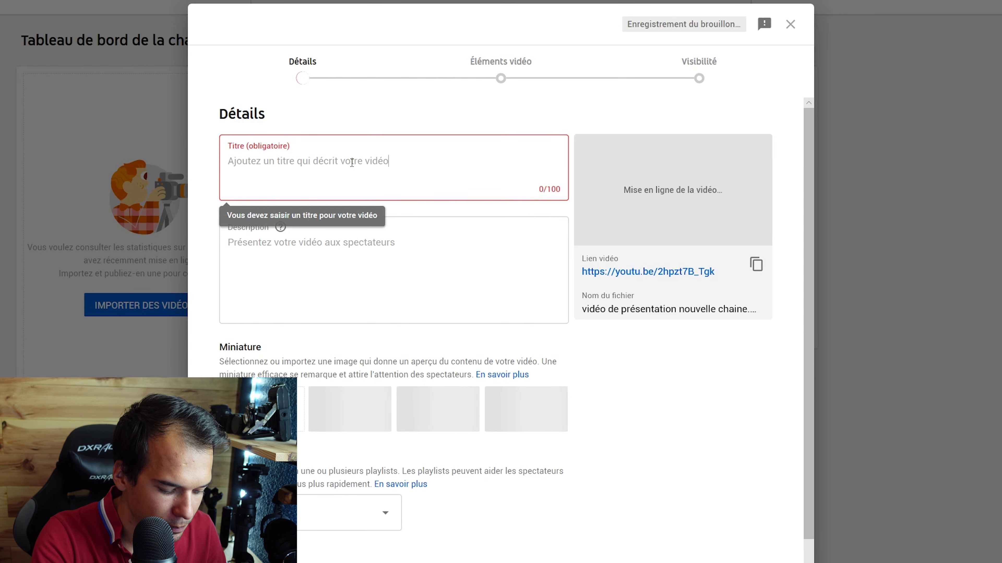
pyautogui.write('DE')
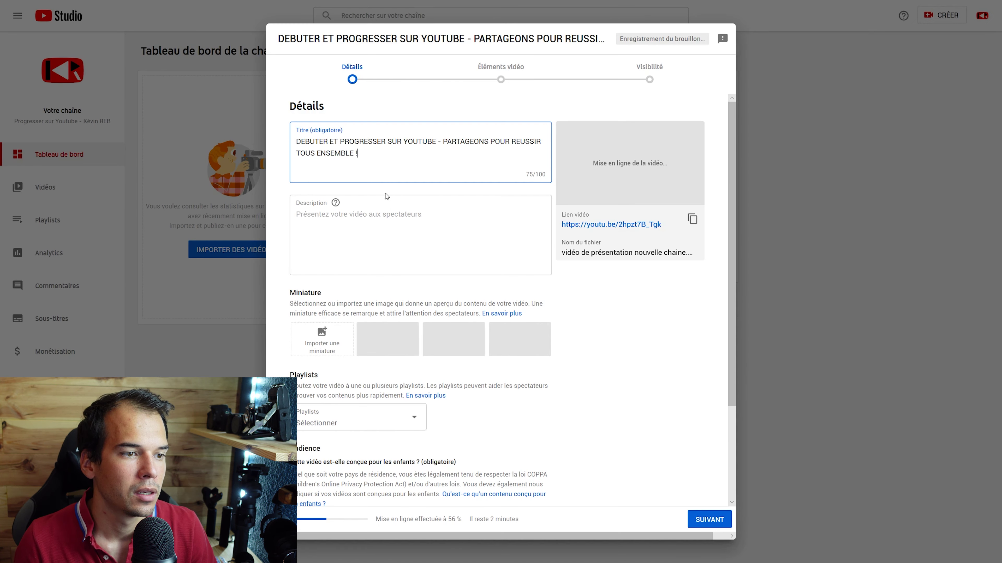
pyautogui.click(388, 262)
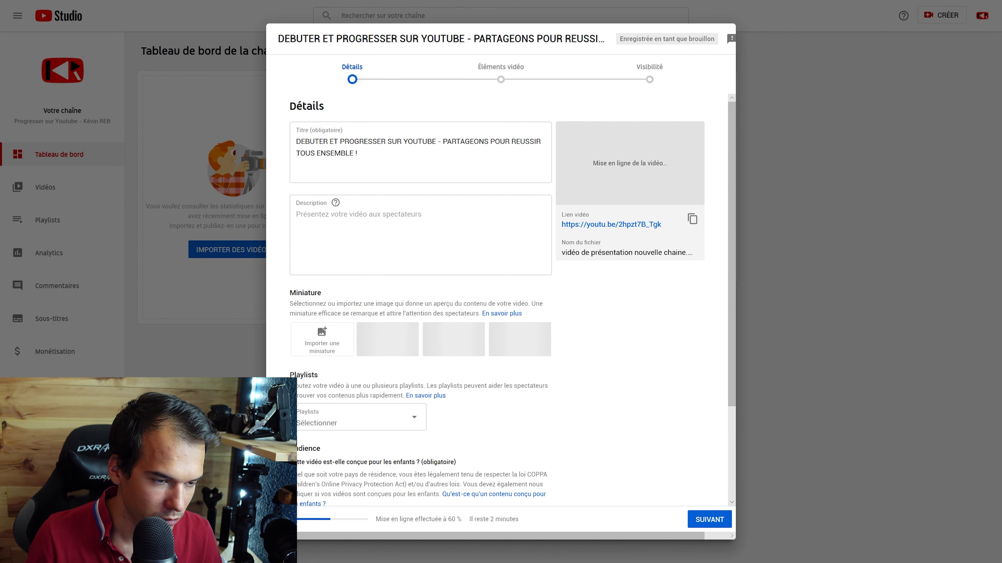
pyautogui.click(392, 224)
pyautogui.write("L'objectif de cette chaine, c'est de vous aider à progresser sur Youtube. Je vous prépare des vidéos tuto pour comprendre comment fonctionne Youtube et comment mettre en avant son contenu.\\nNous parlons donc de créativité, d'écriture de vidéo, de tournage vidéo, de montage vidéo, des statistiques de nos vidéos et même de la monétisation et surtout nous partageons ensemble pour arriver à tous faire progresser nos chaines Youtube.\\nJe vous partage mes meilleures astuces, les erreurs que j'ai pu faire et j'irai interviewer des créateurs pour qu'ils en de même. Vous verrez que même si le monde de Youtube parait compliqué, avec du travail et les bons conseils on peut vite progresser sur la plateforme.\\nDonc si tu cherches à développer ta chaine Youtube, avoir plus d'abonnés, faire plus de vues et pourquoi pas gagner de l'argent grâce à ta chaine Youtube, tu es au bon endroit !\\nA tout de suite dans l'espace commentaire des vidéos !")
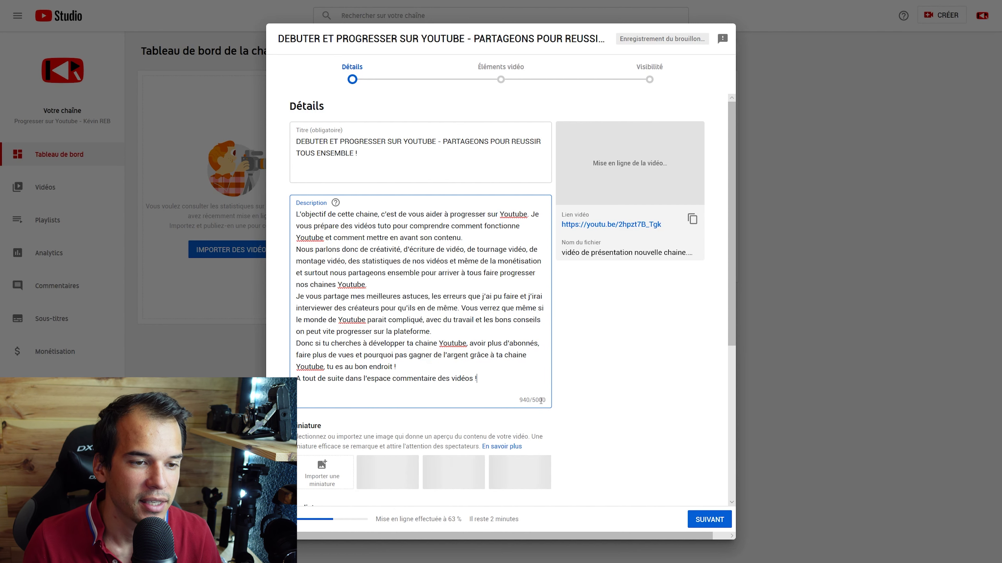
# Import the image "Miniature progresser sur youtube" as the video's custom thumbnail
pyautogui.scroll(-2, 589, 385)
pyautogui.click(325, 412)
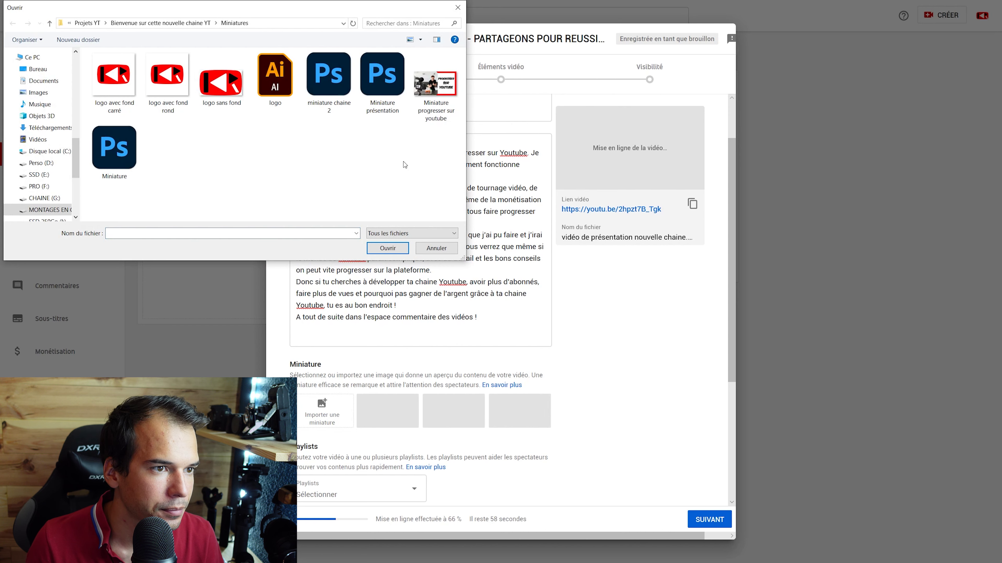
pyautogui.click(445, 86)
pyautogui.click(394, 251)
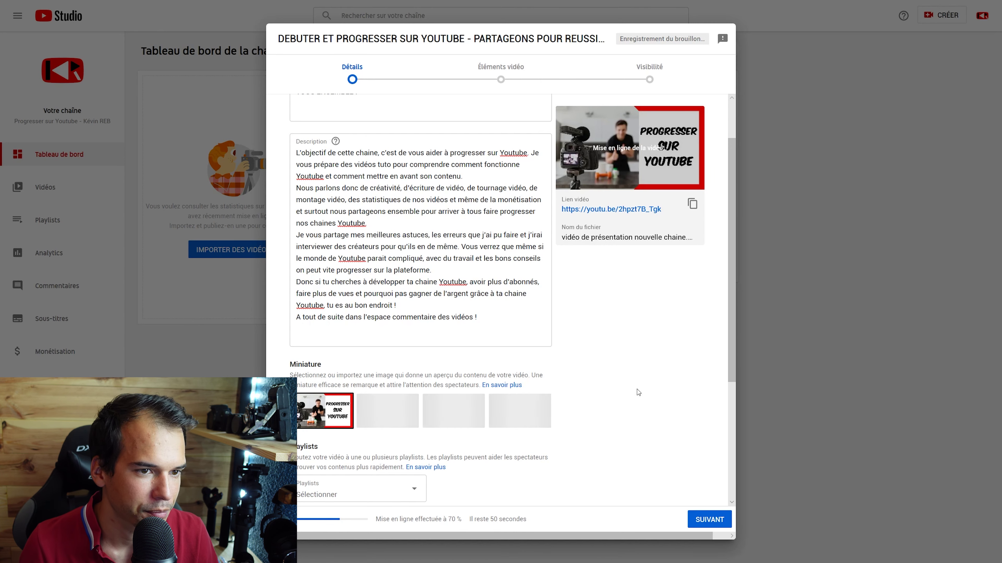
pyautogui.scroll(-5, 603, 397)
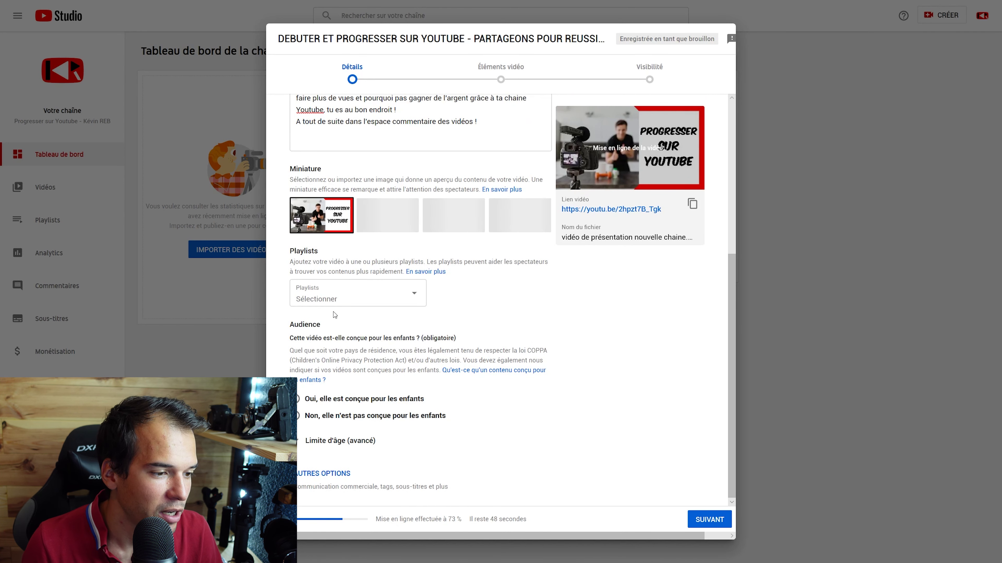
pyautogui.scroll(5, 662, 461)
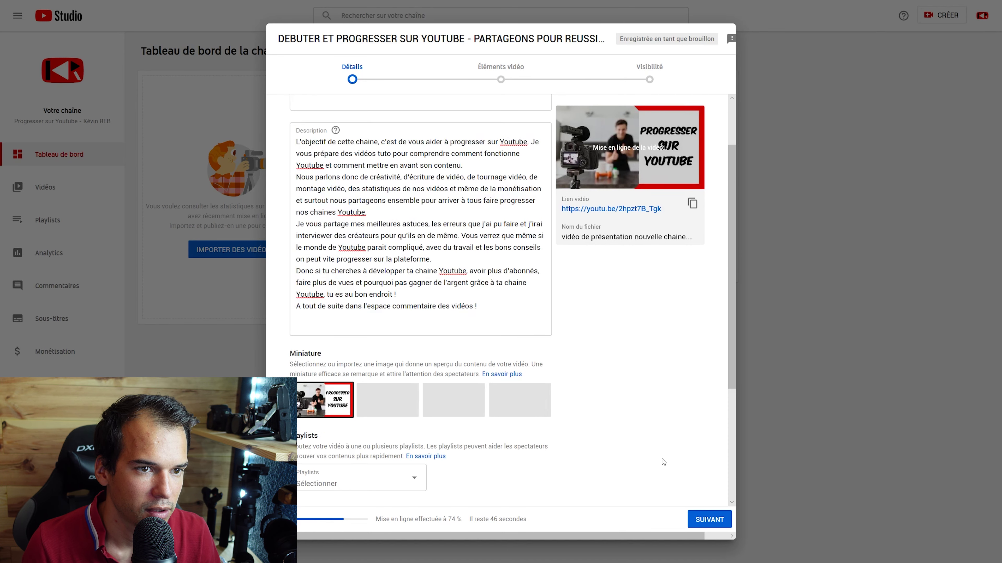
pyautogui.scroll(-5, 662, 462)
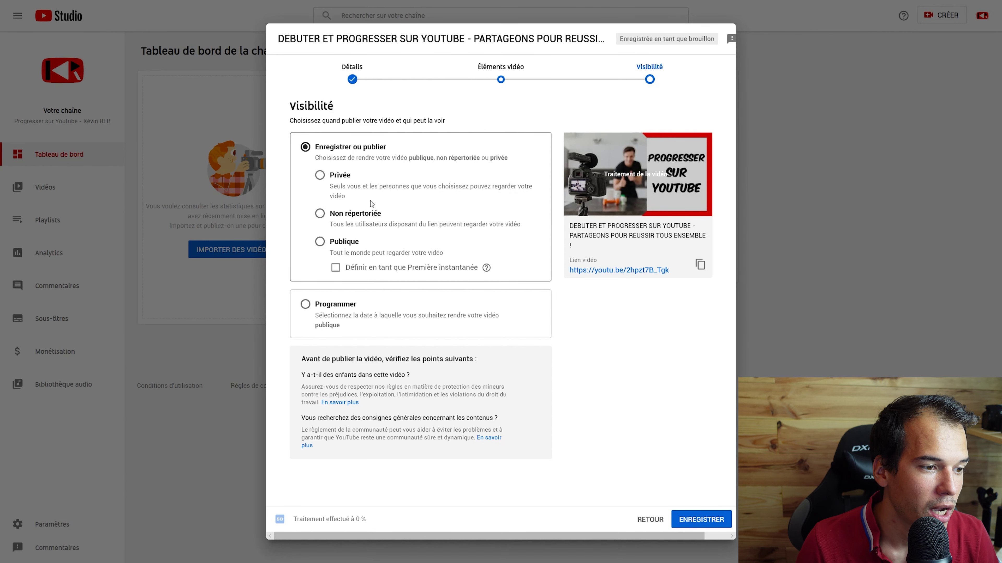
# Schedule the video to go public on 13 août 2020 at 18:00 and confirm the scheduling
pyautogui.click(306, 305)
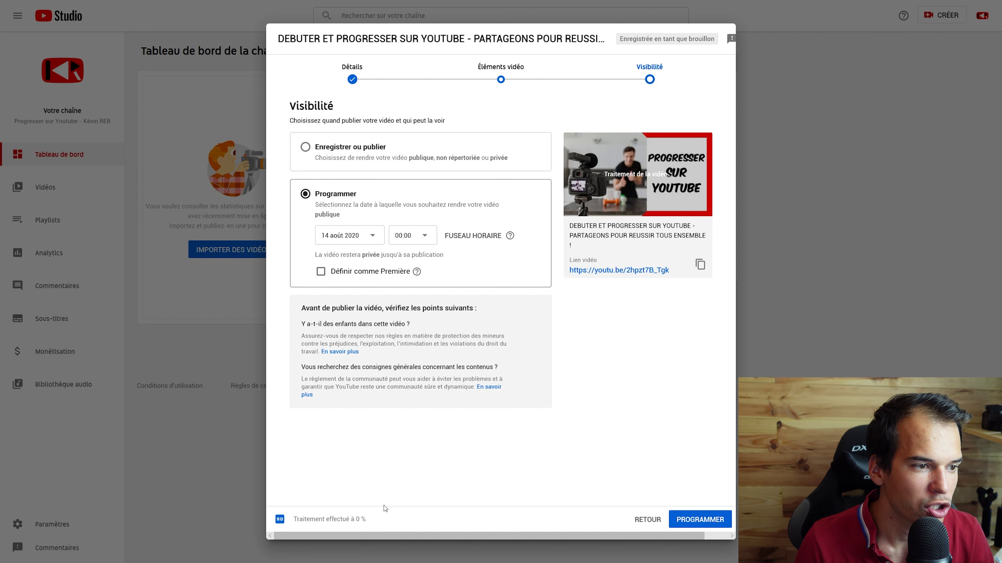
pyautogui.click(367, 240)
pyautogui.click(381, 312)
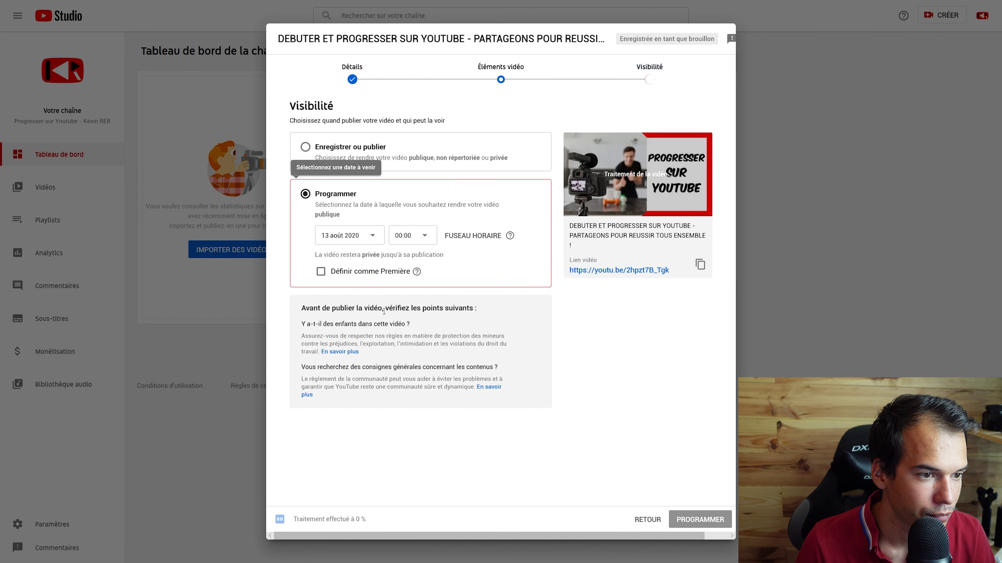
pyautogui.click(421, 239)
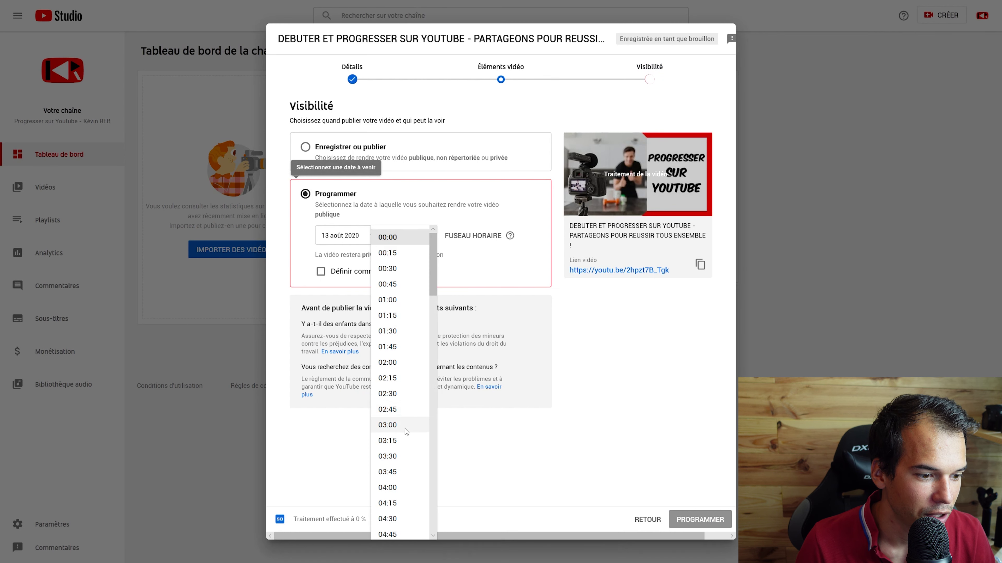
pyautogui.scroll(-5, 405, 430)
pyautogui.scroll(-8, 405, 430)
pyautogui.click(423, 408)
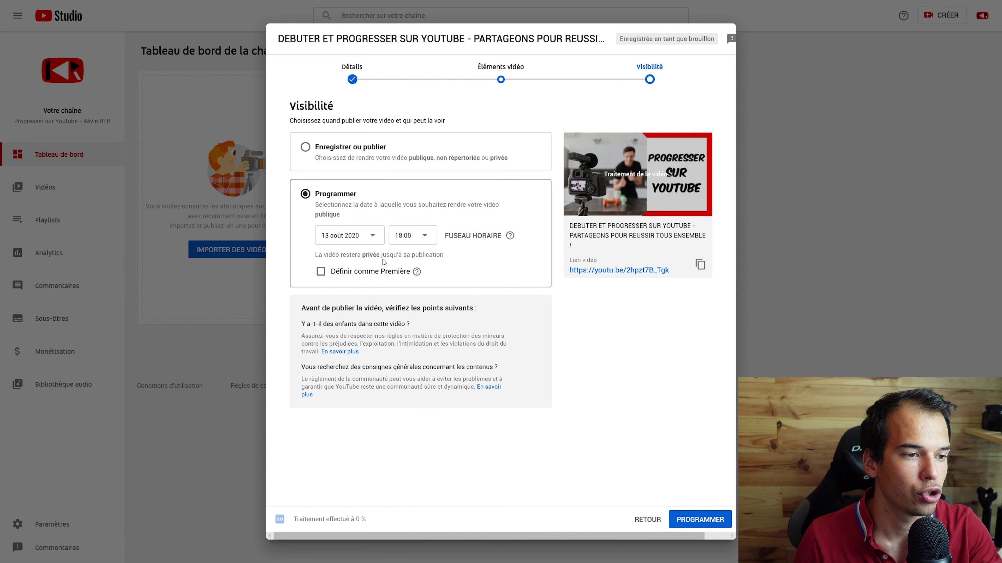
pyautogui.click(691, 520)
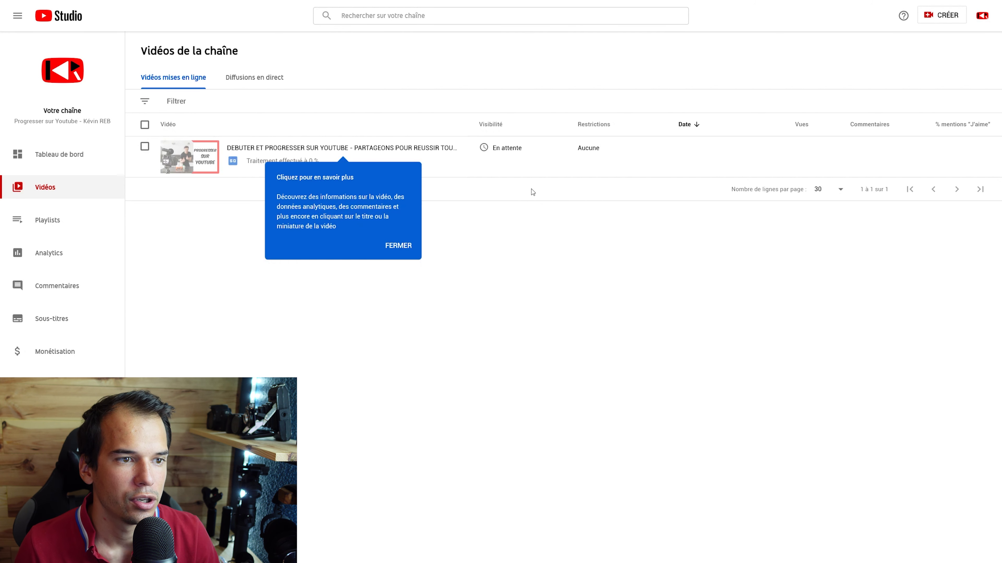
# Customize the channel's home page by setting the uploaded presentation video as the channel trailer for new visitors
pyautogui.moveTo(526, 160)
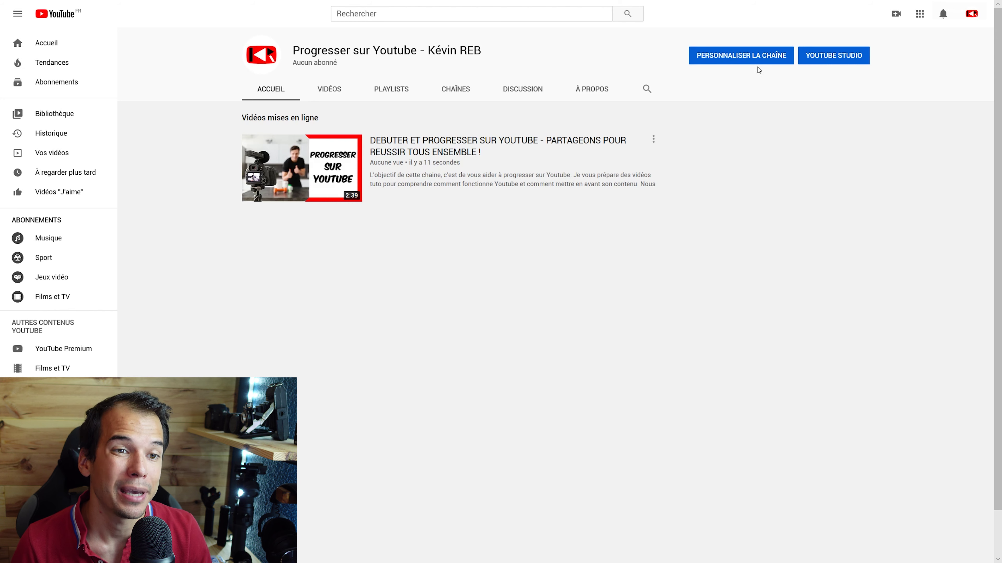
pyautogui.click(749, 58)
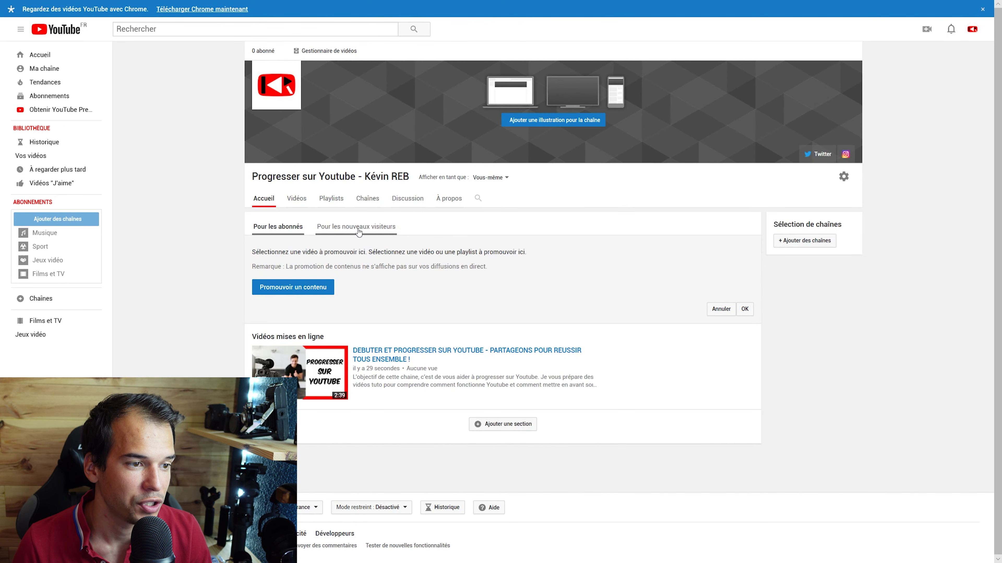
pyautogui.click(358, 228)
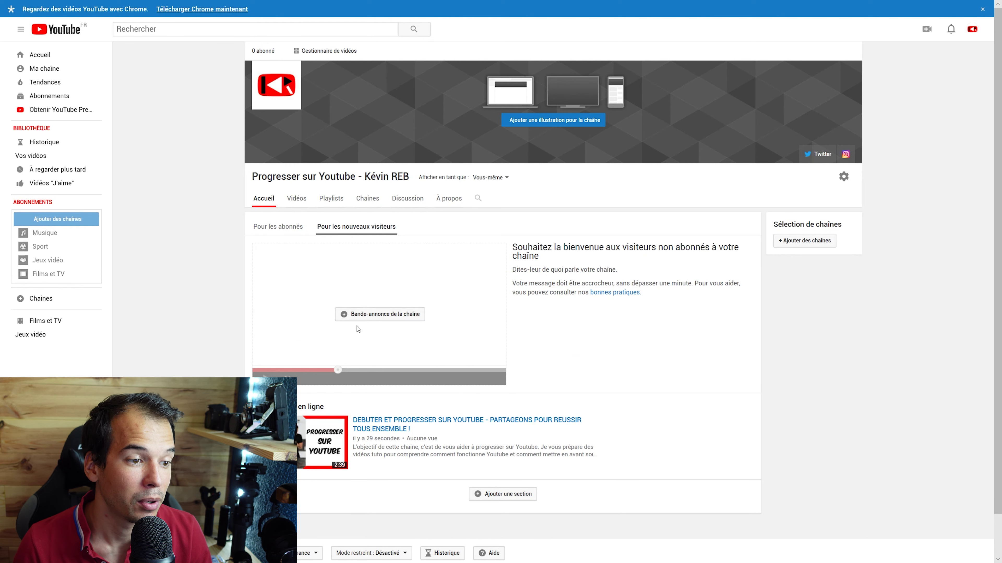
pyautogui.click(390, 315)
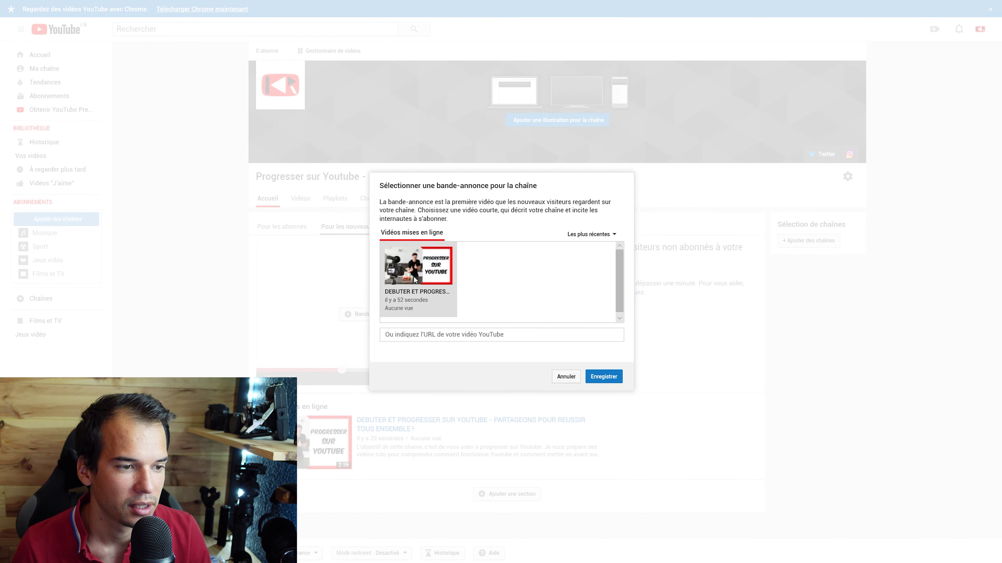
pyautogui.click(604, 376)
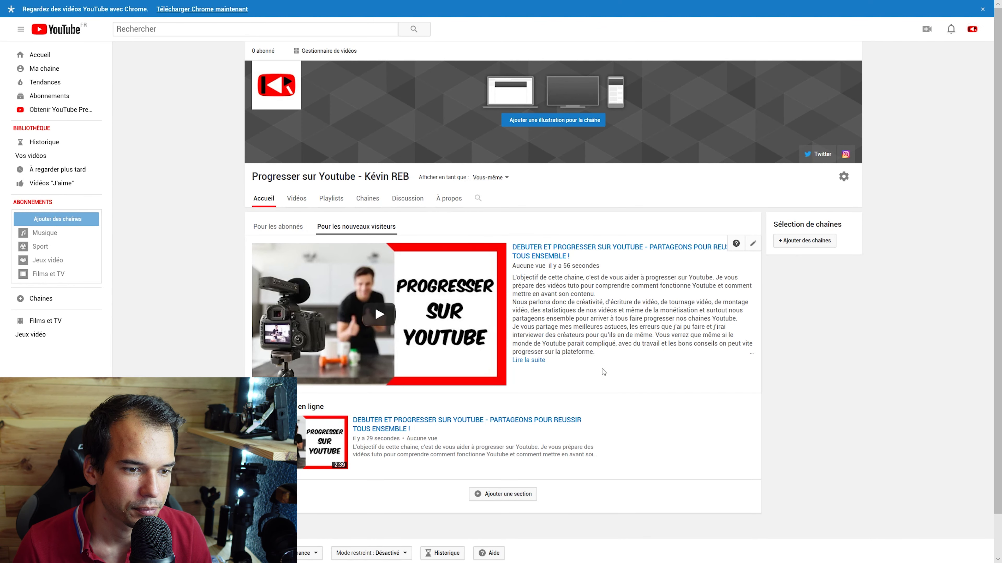